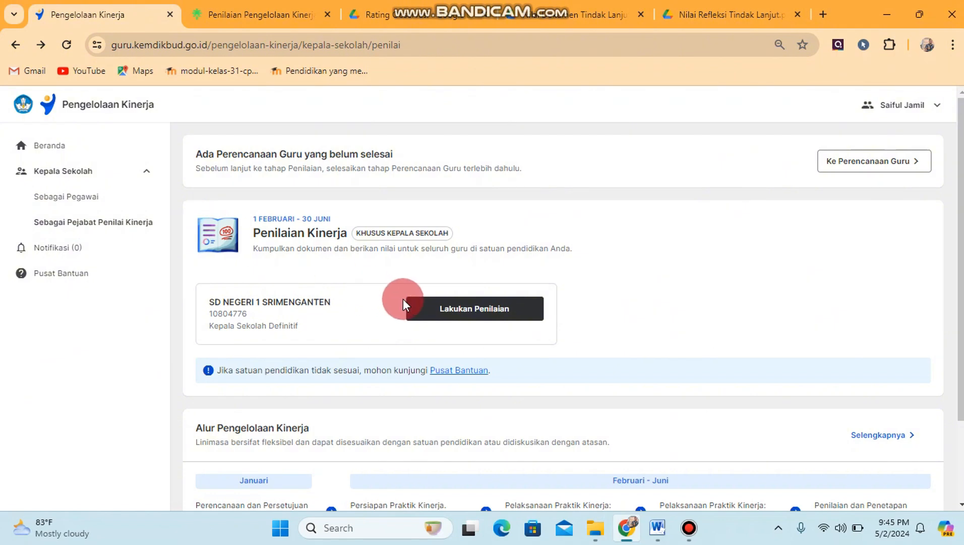
- Open the school's Penilaian Kinerja teacher list and the assessment details of the teacher scheduled for Senin, 19 Februari 2024
left_click(483, 312)
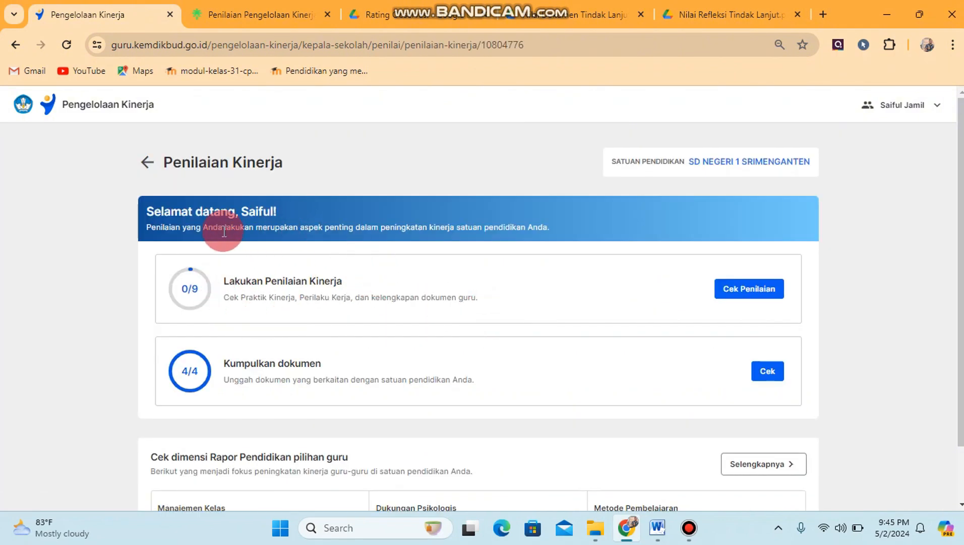
left_click(741, 289)
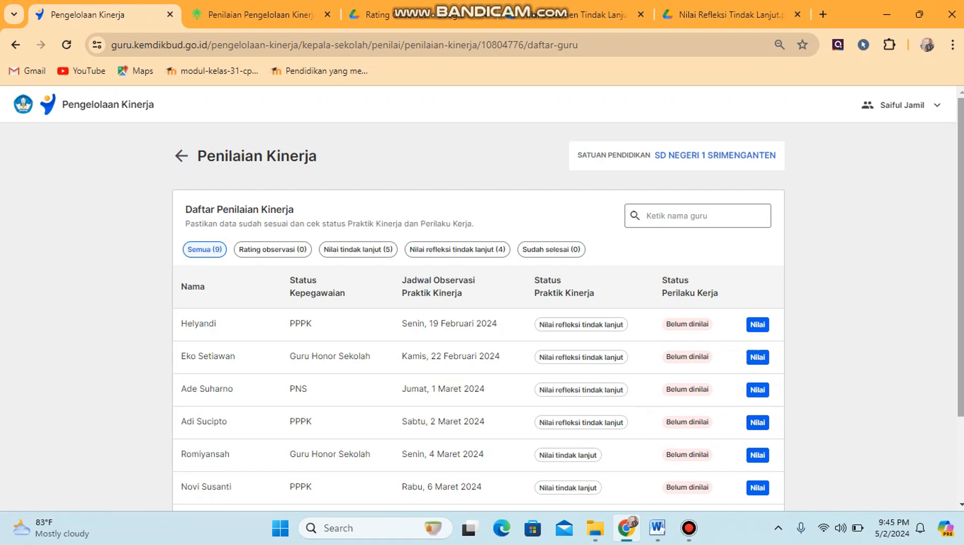
mouse_move(961, 353)
left_mouse_down()
mouse_move(961, 376)
mouse_move(961, 359)
left_mouse_up()
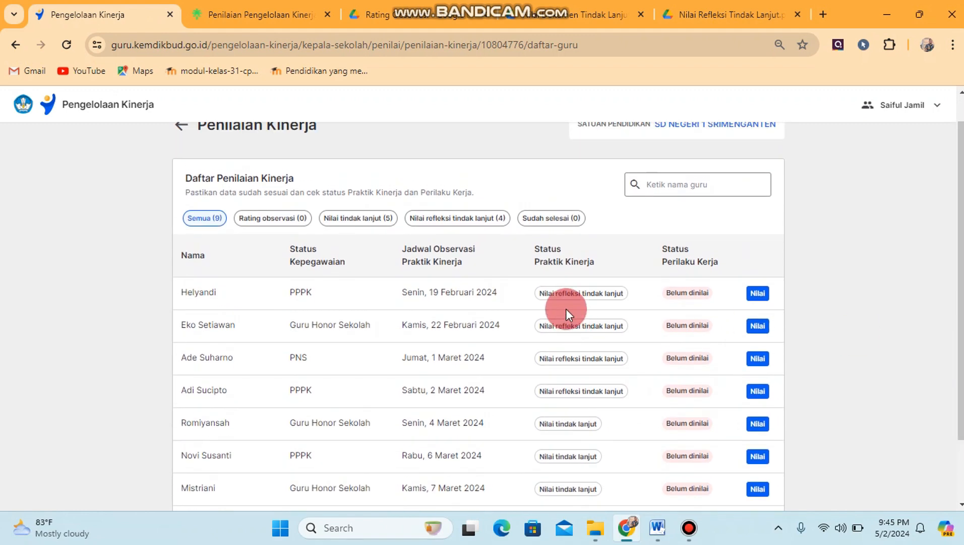
left_click_drag(547, 292, 626, 292)
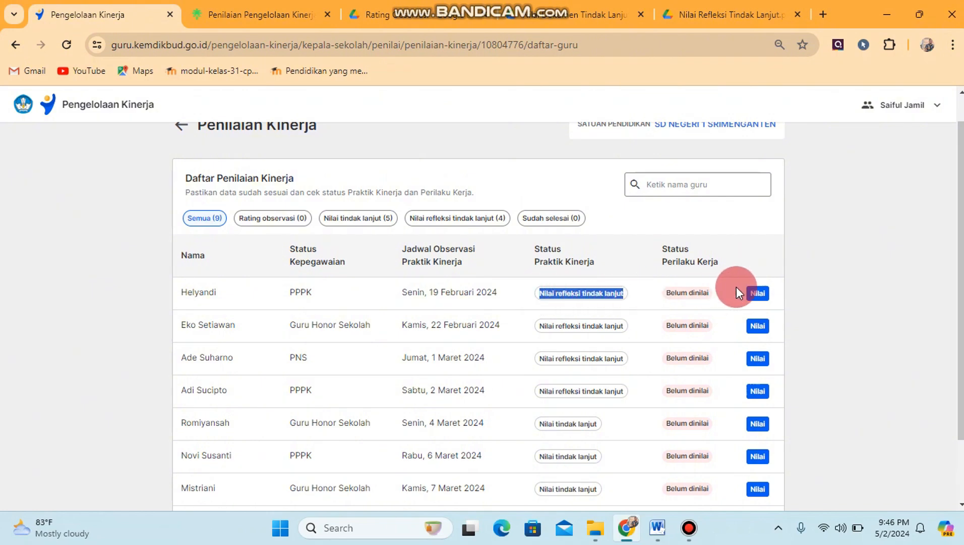
left_click(758, 293)
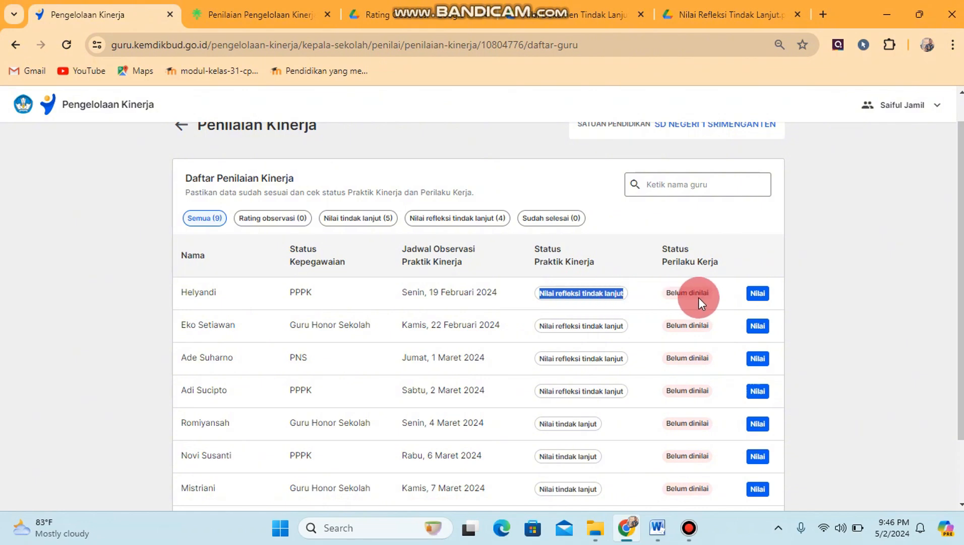
left_click(758, 296)
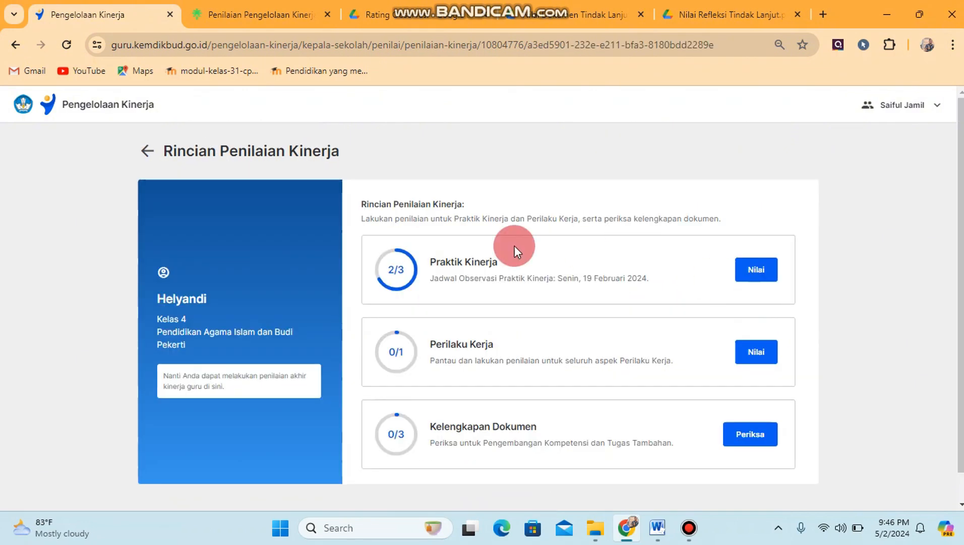
- Open the teacher's Praktik Kinerja assessment and continue to Nilai Dokumen Refleksi Tindak Lanjut under Bagian 2
left_click(762, 263)
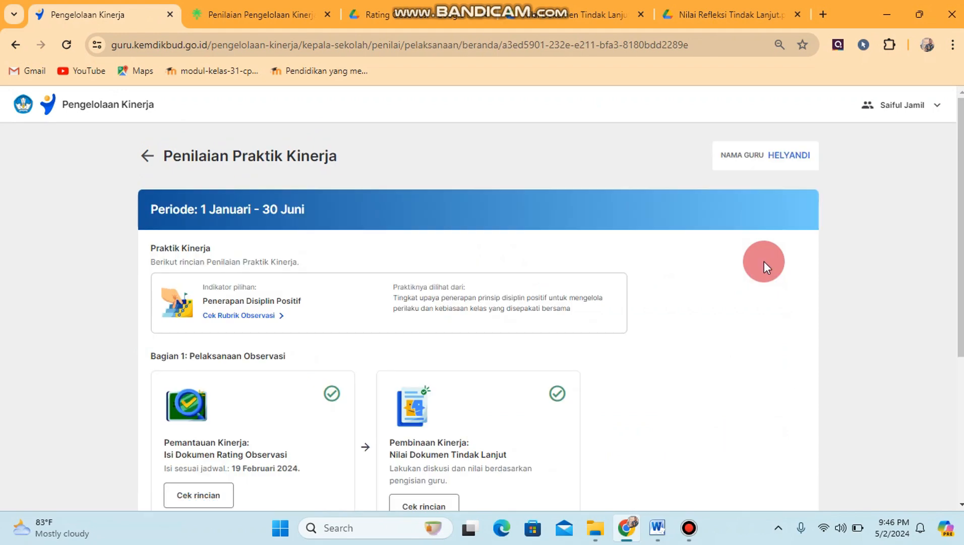
left_click_drag(960, 247, 941, 346)
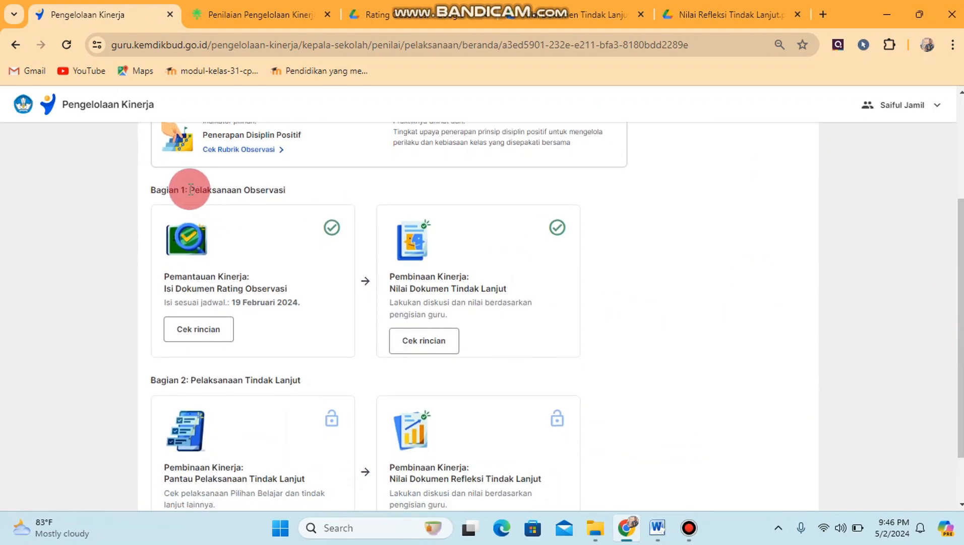
left_click_drag(192, 189, 282, 190)
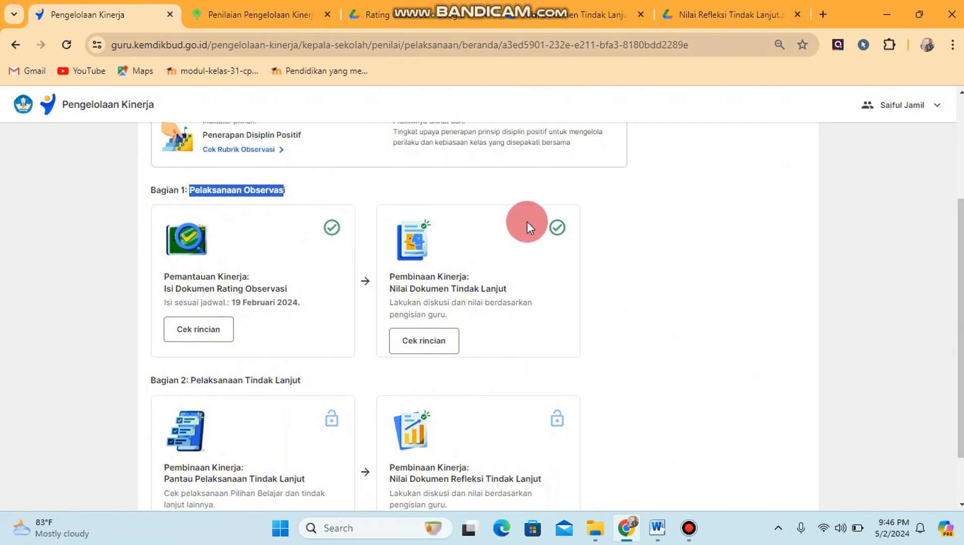
left_click_drag(954, 359, 949, 399)
left_click(379, 413)
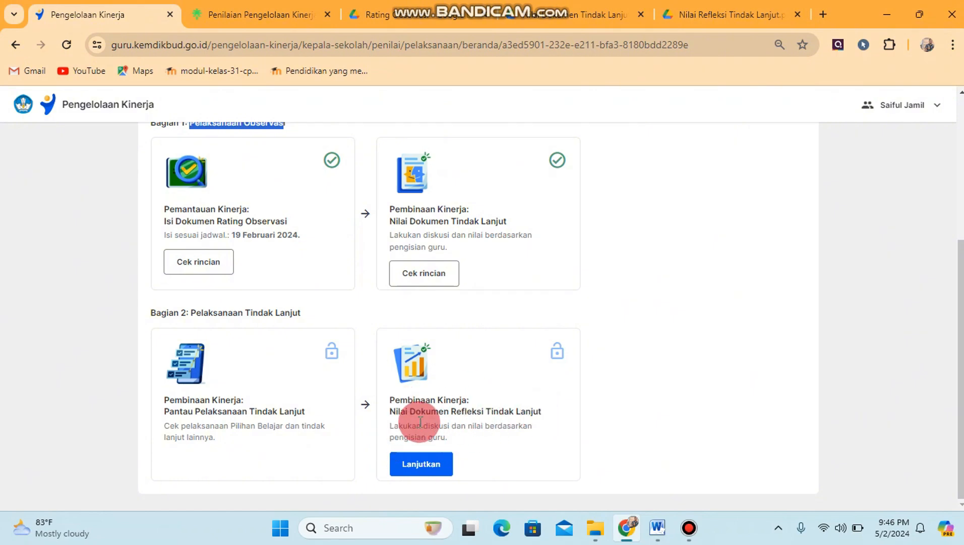
left_click(419, 462)
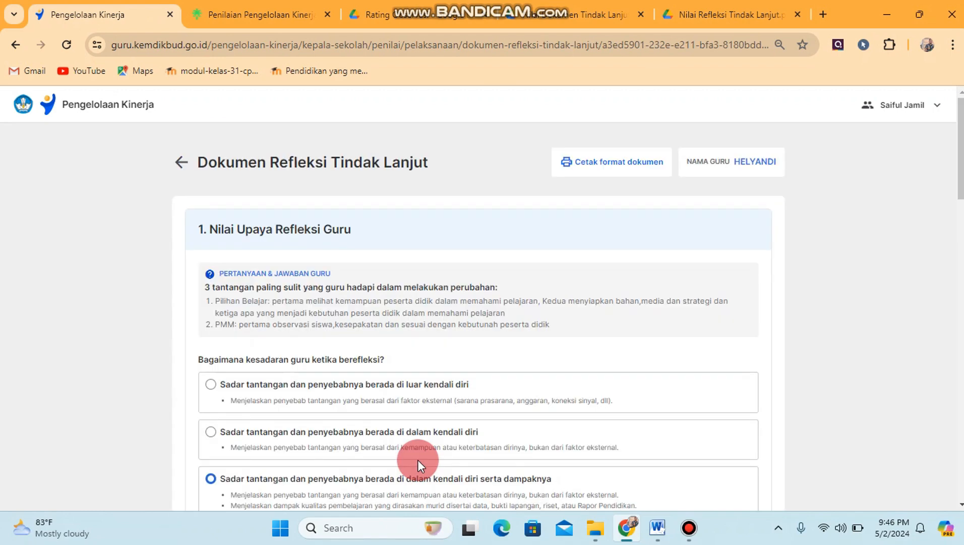
- Open the printable document formats page and look through the Nilai Refleksi Tindak Lanjut PDF
left_click_drag(962, 178, 963, 170)
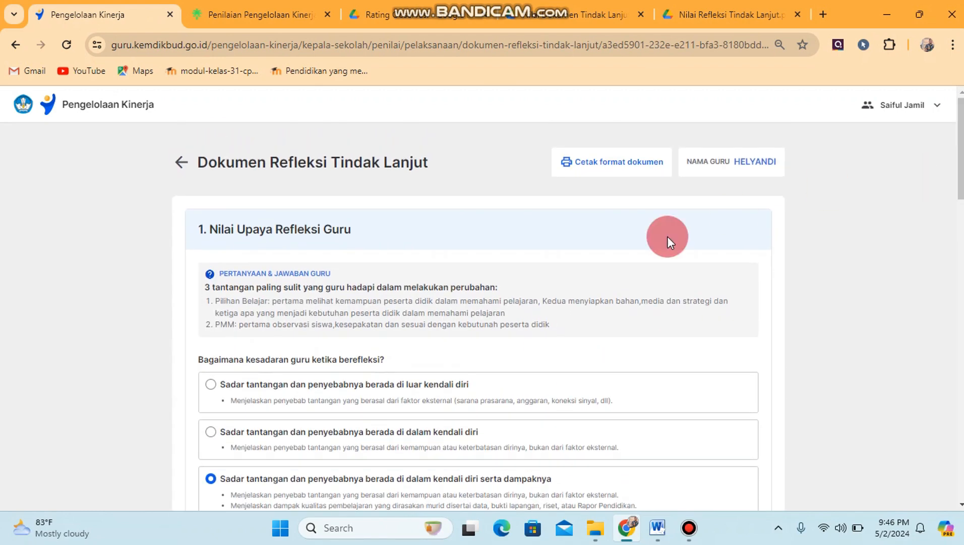
left_click(585, 164)
left_click(386, 194)
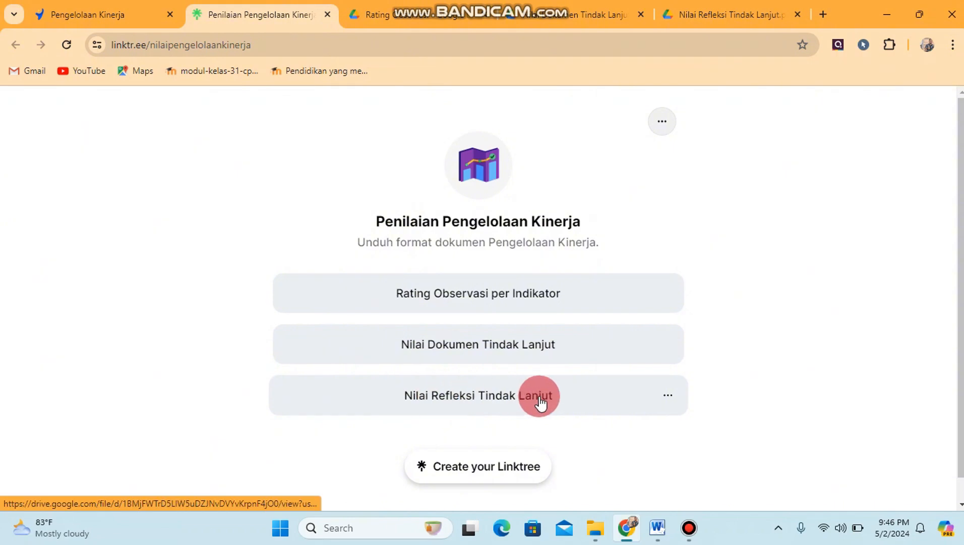
left_click(438, 7)
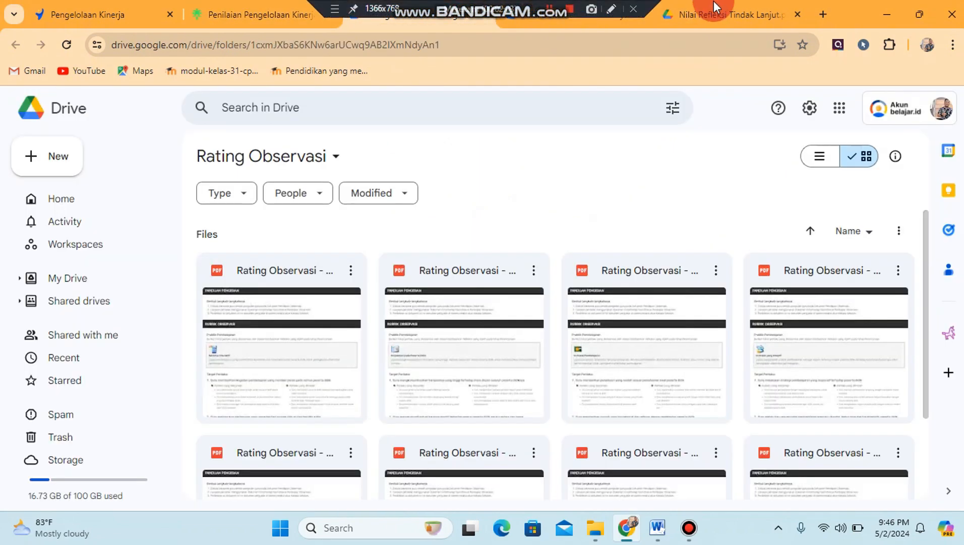
left_click(722, 6)
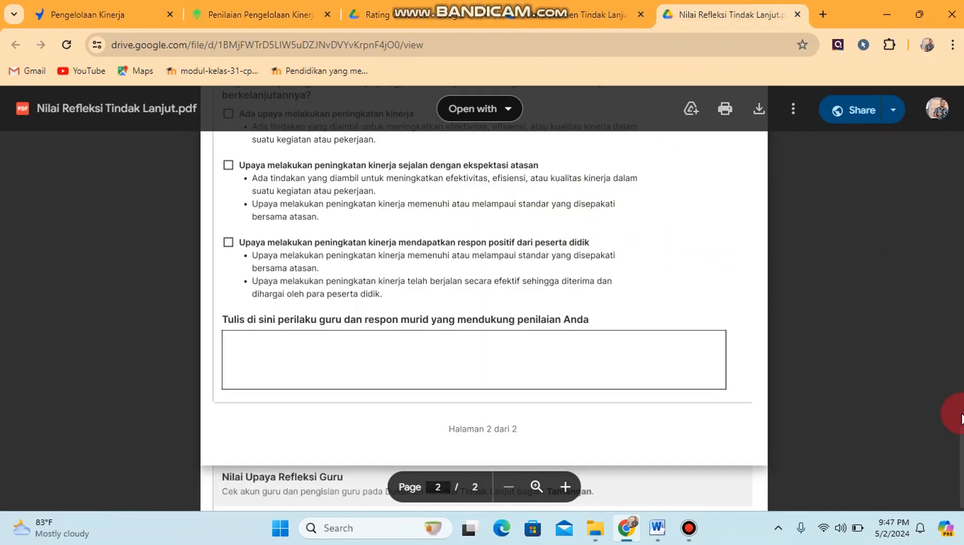
left_click_drag(963, 446, 962, 141)
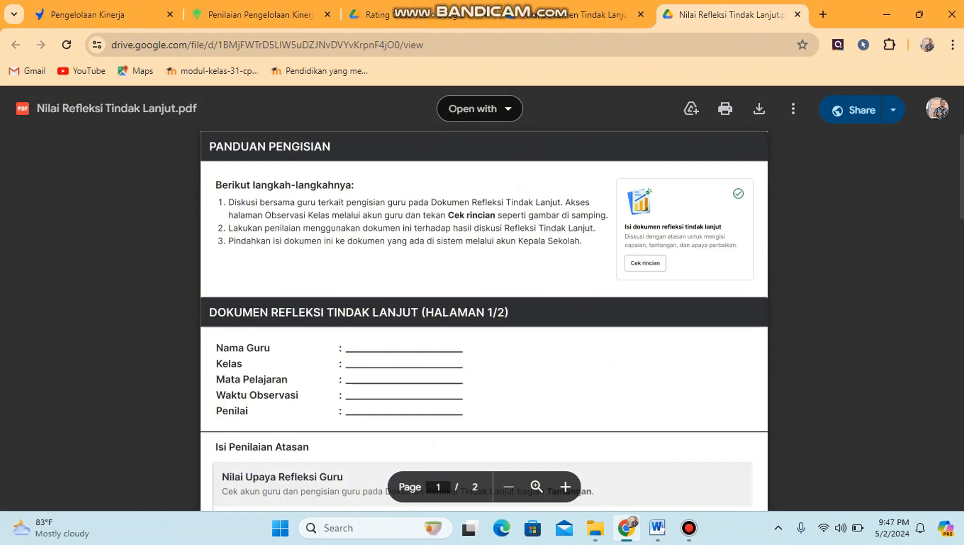
- Open the Nilai Dokumen Tindak Lanjut format from the Penilaian Pengelolaan Kinerja download page and look through it
left_click(233, 12)
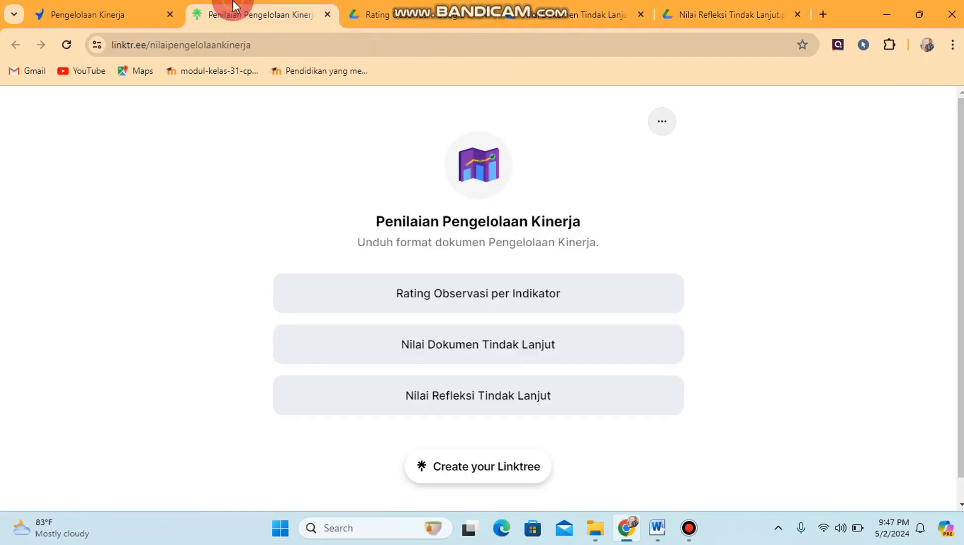
left_click(519, 345)
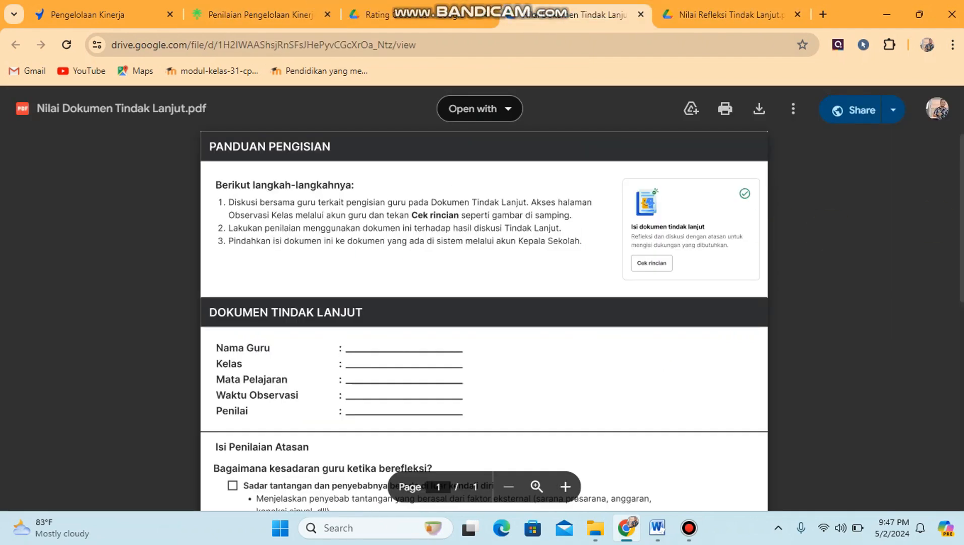
scroll(484, 302, "down", 3)
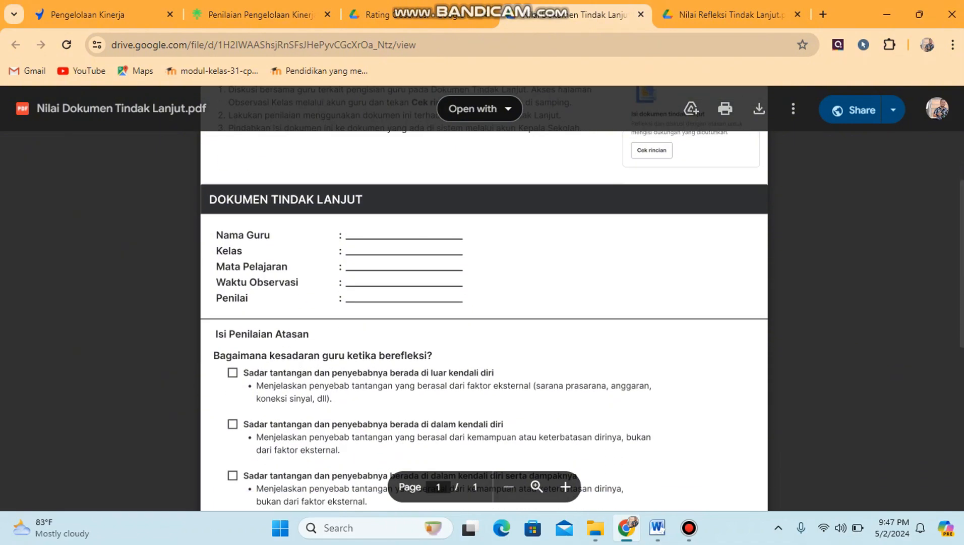
left_click_drag(963, 219, 947, 136)
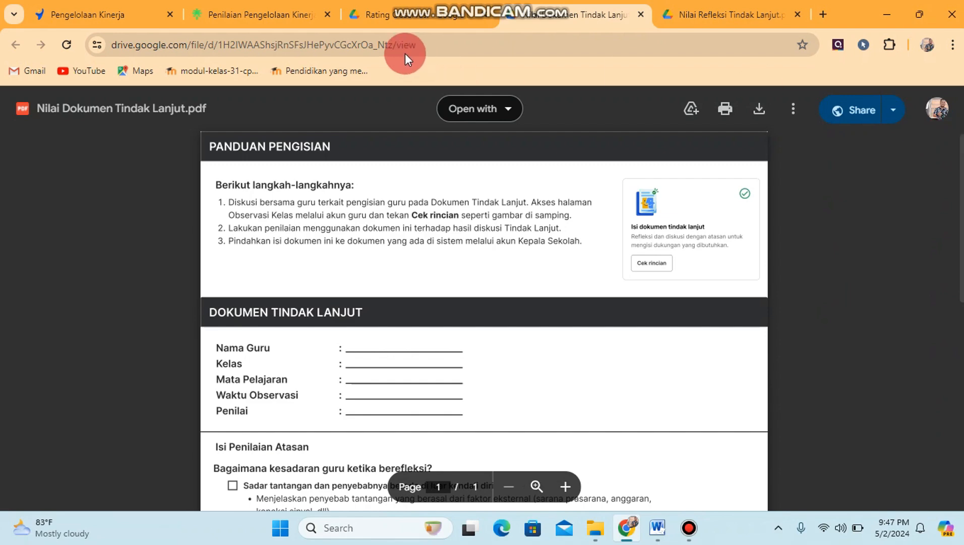
- Open Rating Observasi per Indikator from the download page and browse the PDF files in its Drive folder
left_click(260, 2)
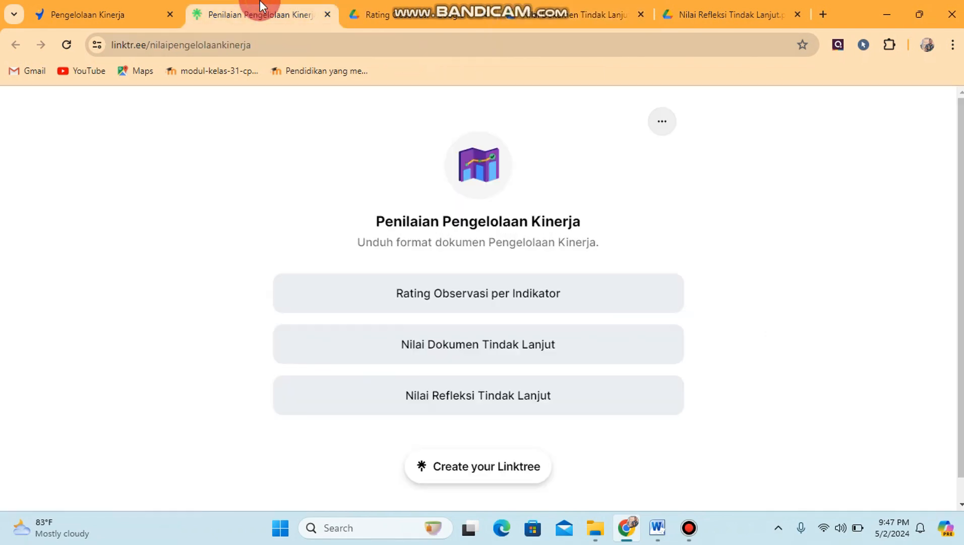
left_click(480, 309)
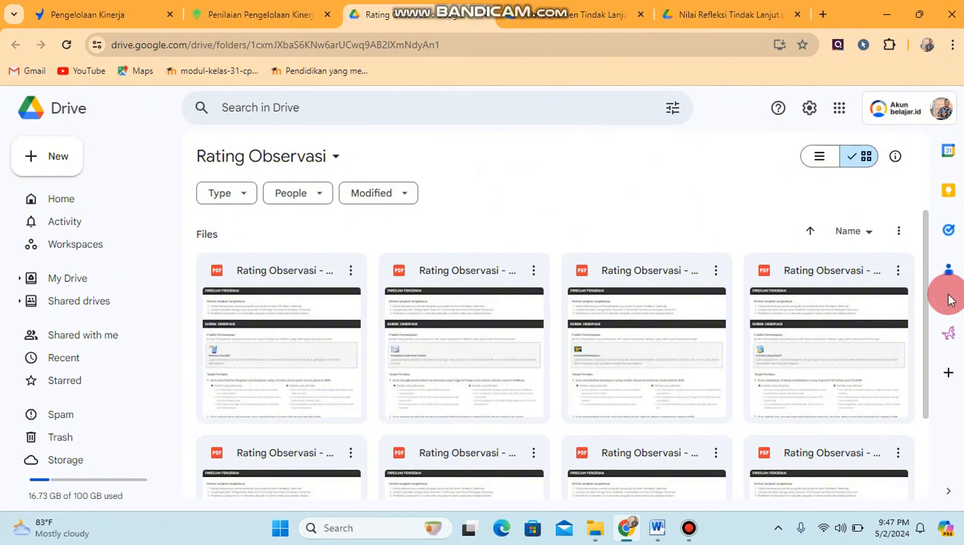
left_click_drag(928, 251, 918, 362)
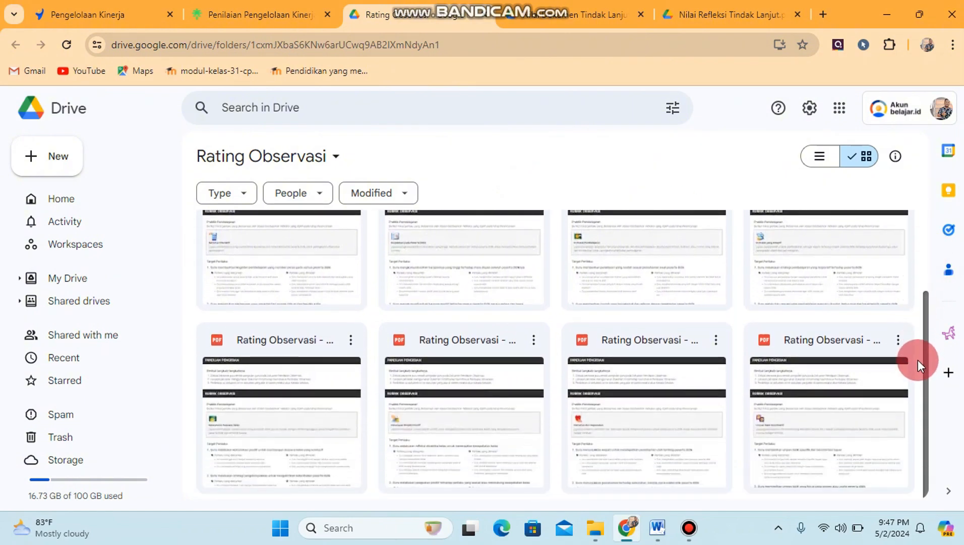
left_click_drag(917, 360, 906, 193)
- Return to the Dokumen Refleksi Tindak Lanjut form and review its sections on Upaya Refleksi, Upaya Mempelajari and Peningkatan Kinerja Guru
left_click(232, 11)
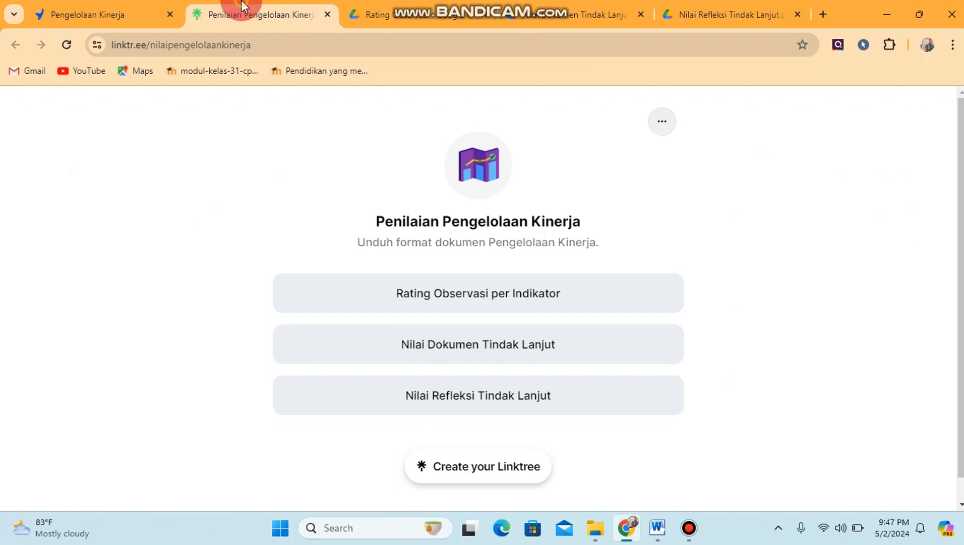
left_click(79, 6)
left_click(410, 164)
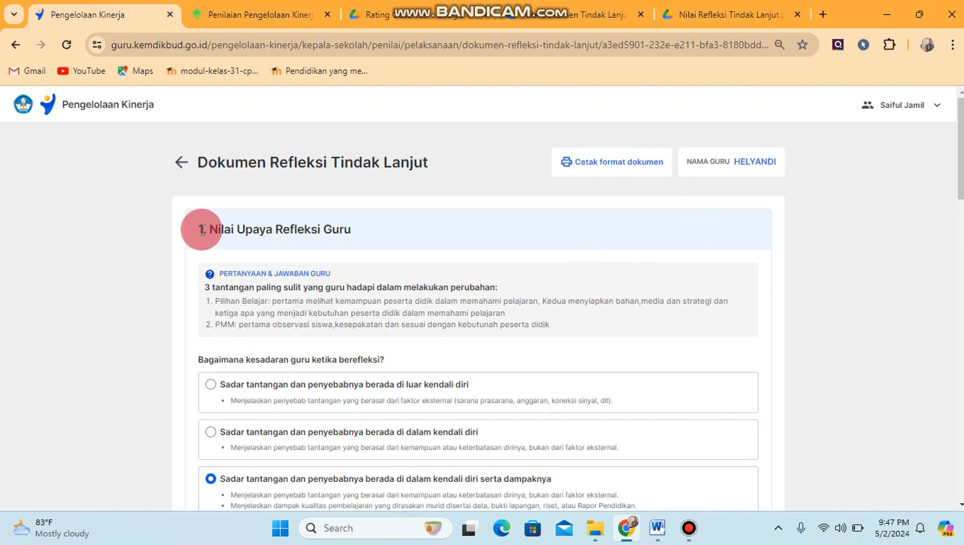
left_click_drag(202, 230, 393, 221)
left_click_drag(961, 151, 961, 169)
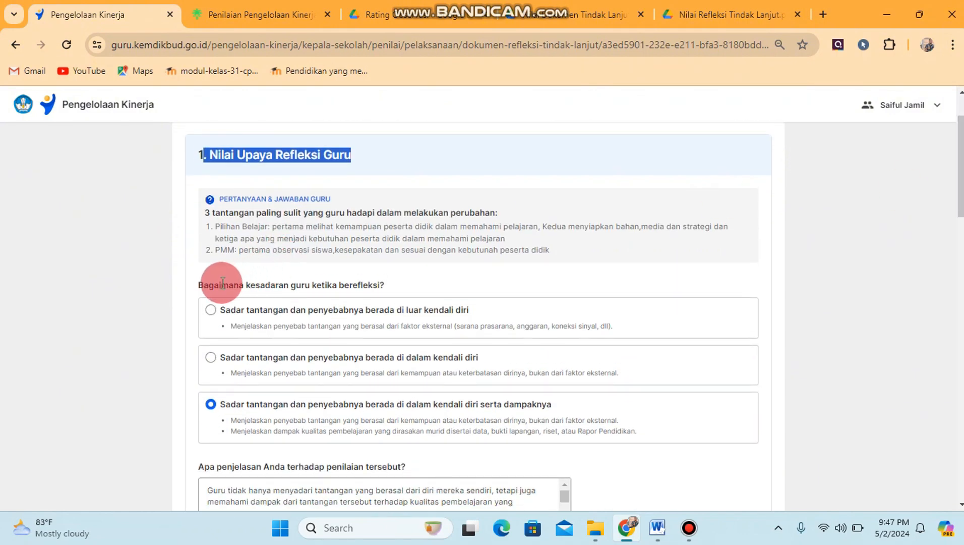
left_click_drag(961, 167, 960, 258)
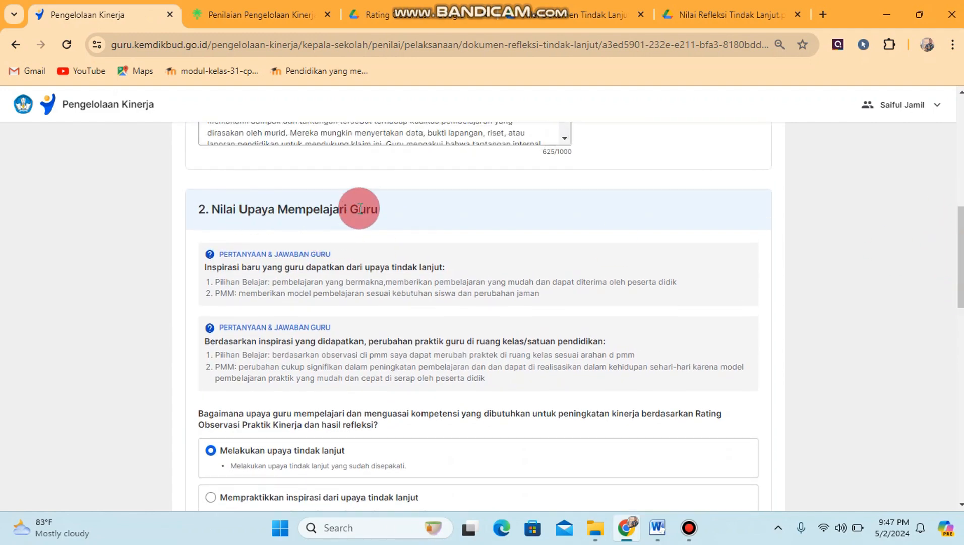
left_click_drag(958, 209, 958, 379)
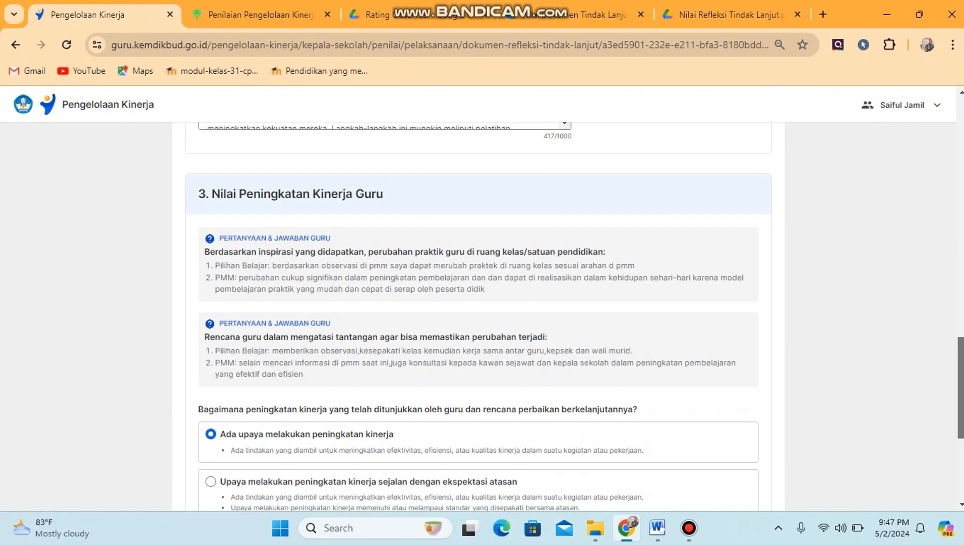
left_click(833, 328)
left_click(285, 225)
left_click(846, 297)
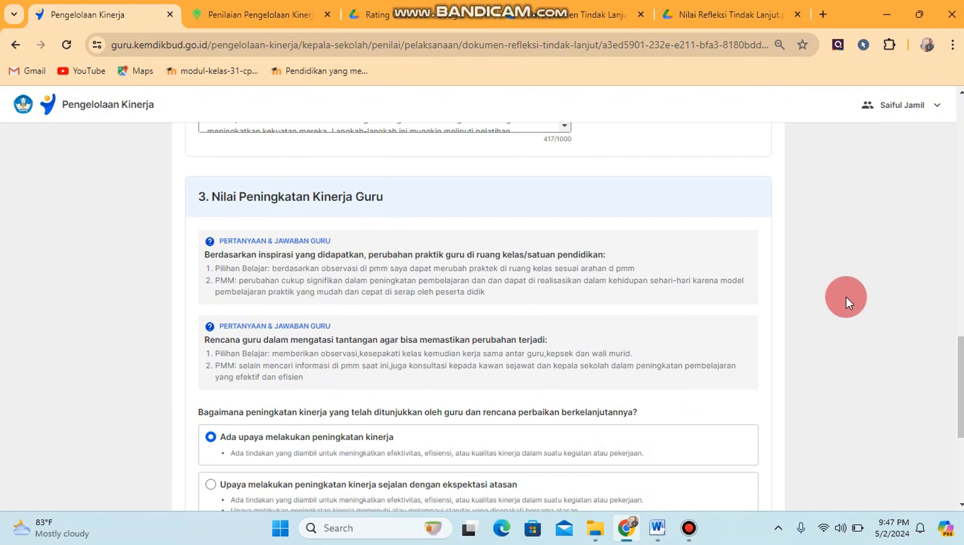
- Examine the Nilai Upaya Refleksi Guru section: the teacher's answers, the reflection-awareness options and the written explanation of the rating
left_click_drag(958, 348, 961, 154)
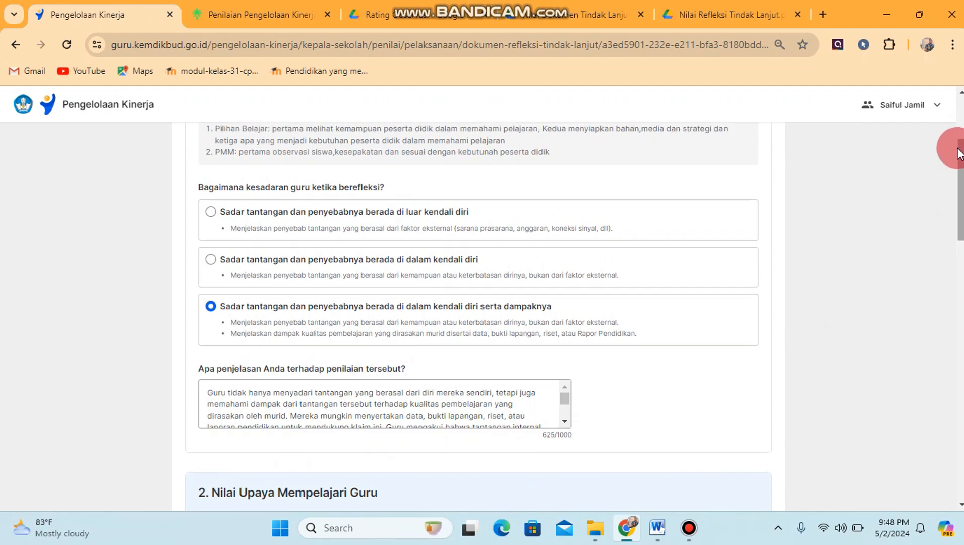
left_click(842, 141)
left_click(360, 176)
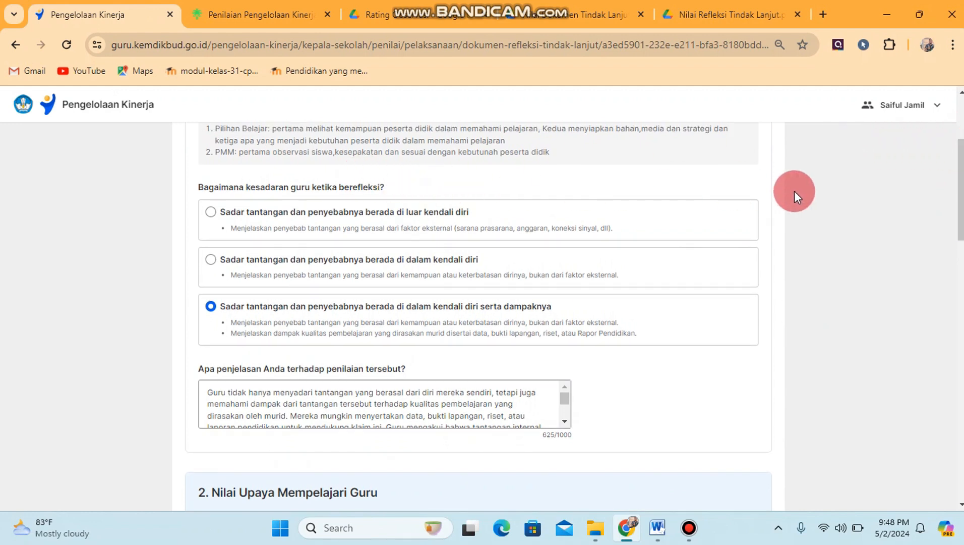
left_click_drag(960, 194, 960, 172)
left_click(516, 252)
left_click(434, 247)
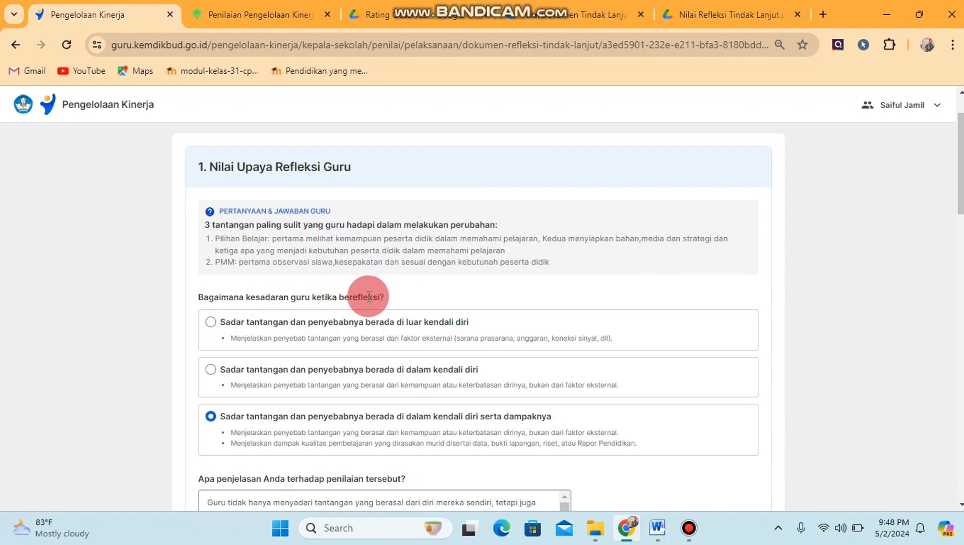
left_click_drag(961, 183, 961, 206)
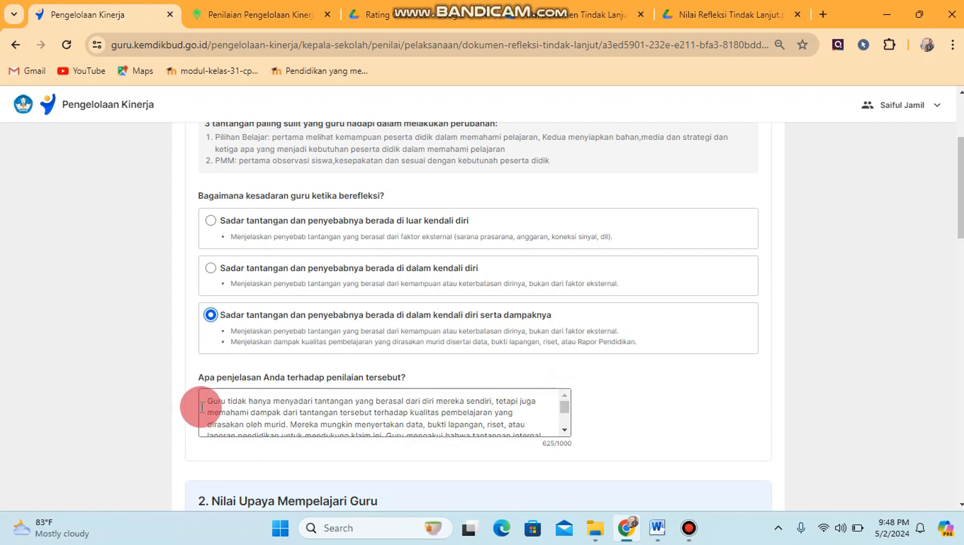
left_click_drag(537, 401, 327, 400)
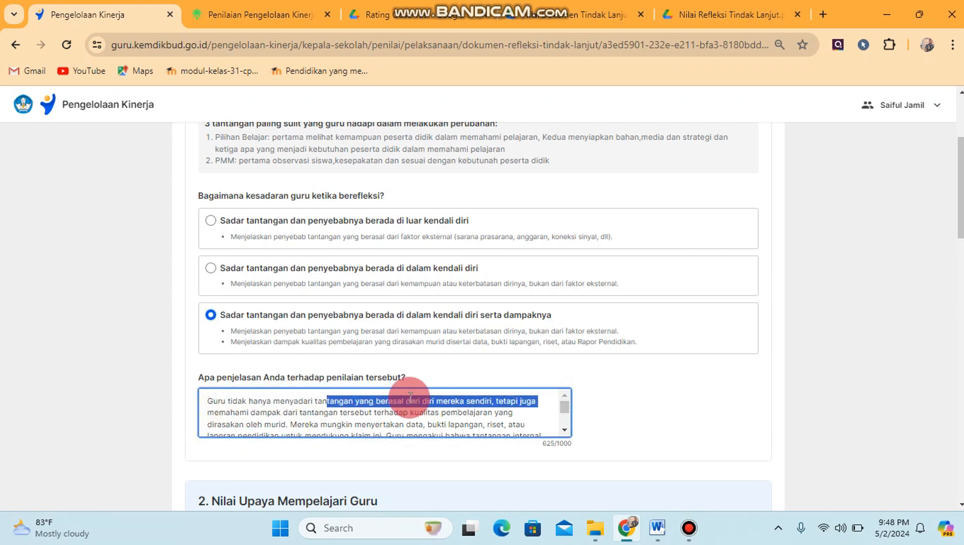
left_click(511, 403)
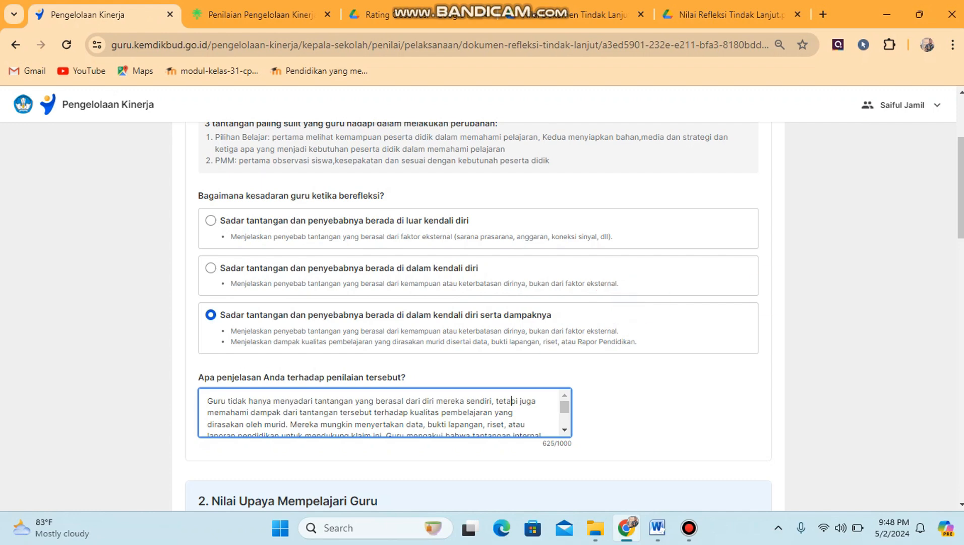
- Switch the reflection-awareness rating to "Sadar tantangan dan penyebabnya berada di dalam kendali diri" and restore it to the option ending in "serta dampaknya"
scroll(237, 280, "down", 1)
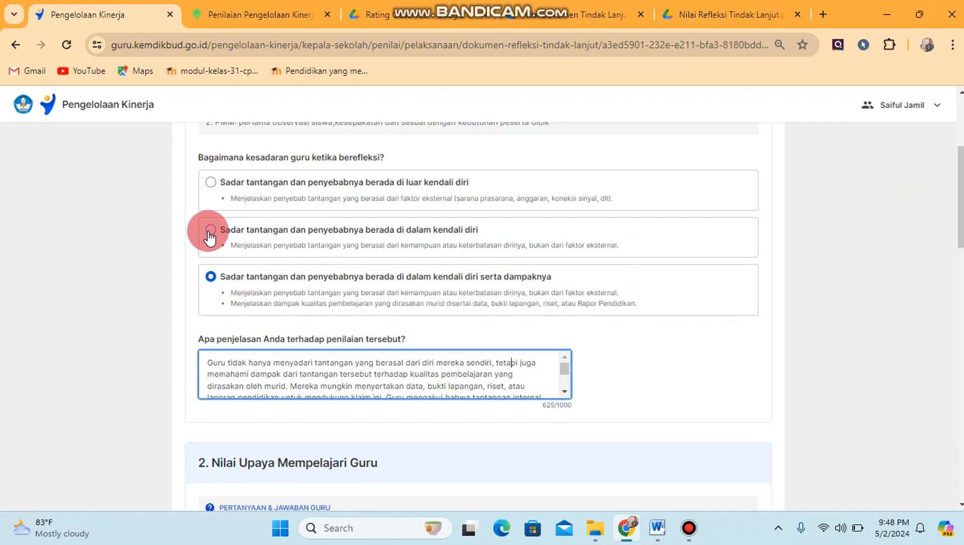
left_click(210, 231)
left_click(286, 370)
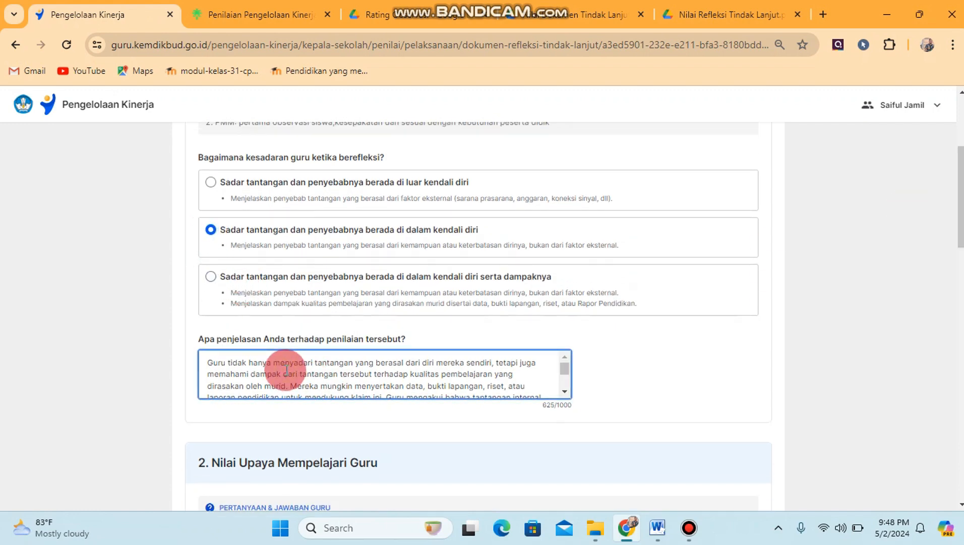
left_click(210, 277)
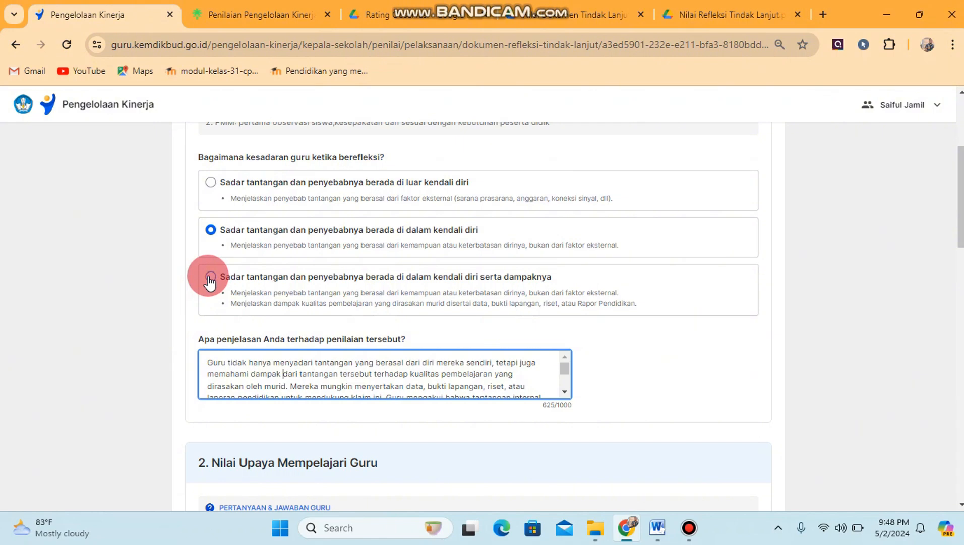
left_click(384, 339)
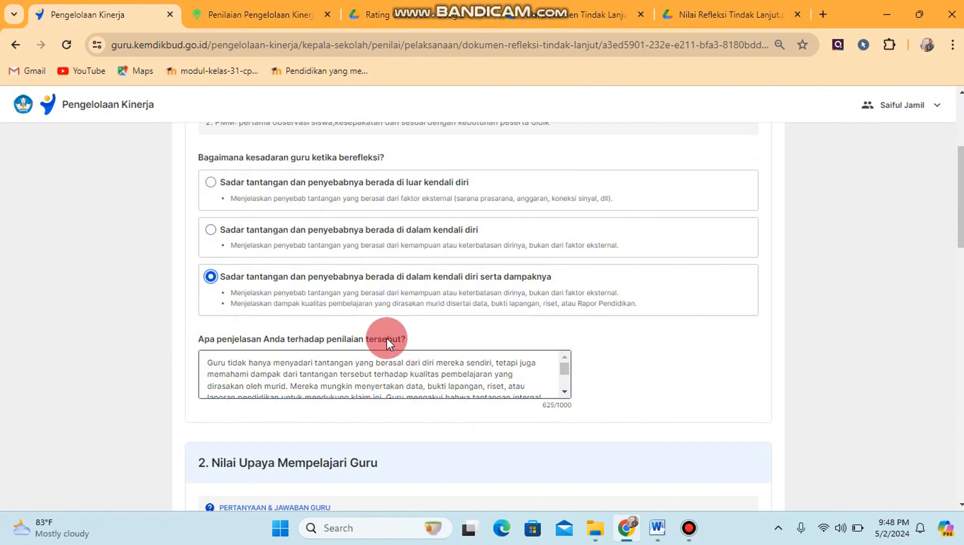
left_click(346, 355)
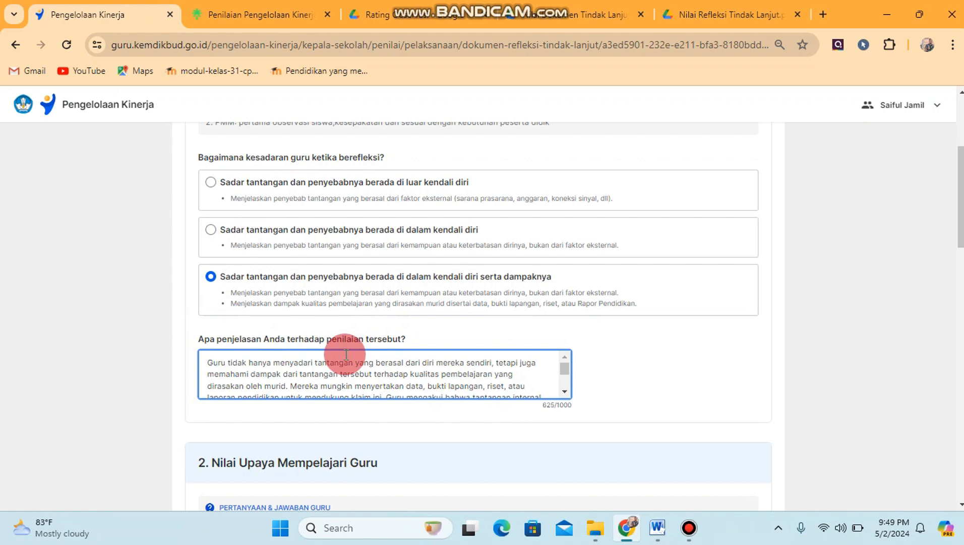
- Open the home page of the author's Blogspot blog in a new browser tab
left_click(848, 2)
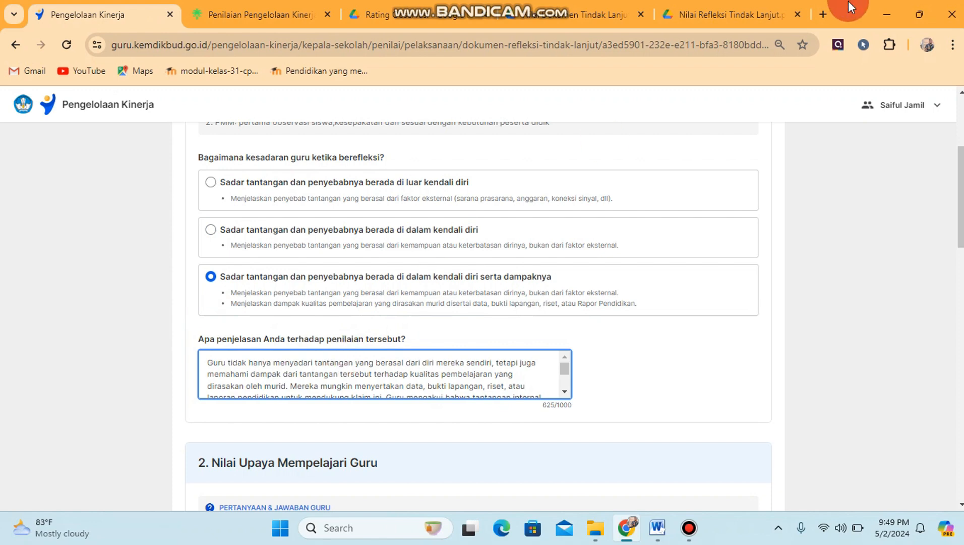
left_click(824, 13)
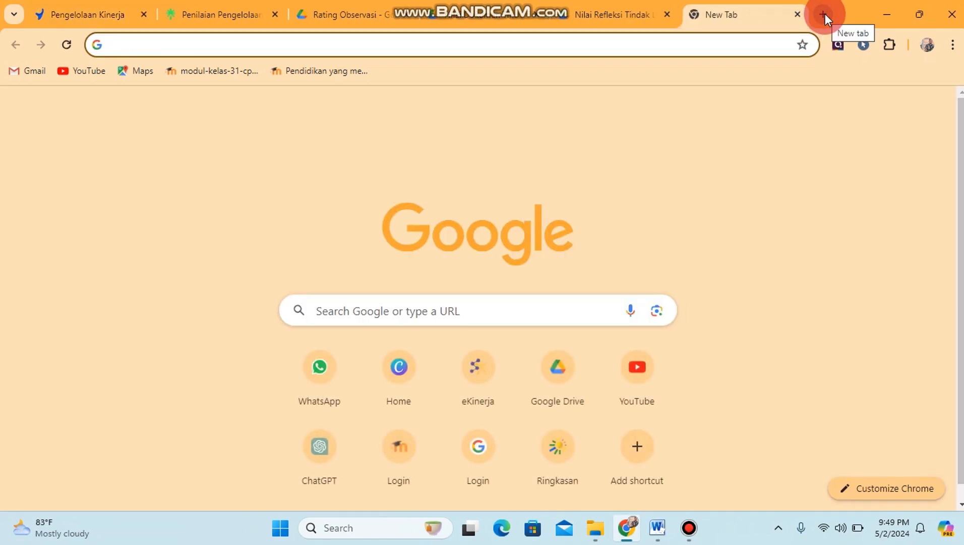
type("JAMIL")
key("Return")
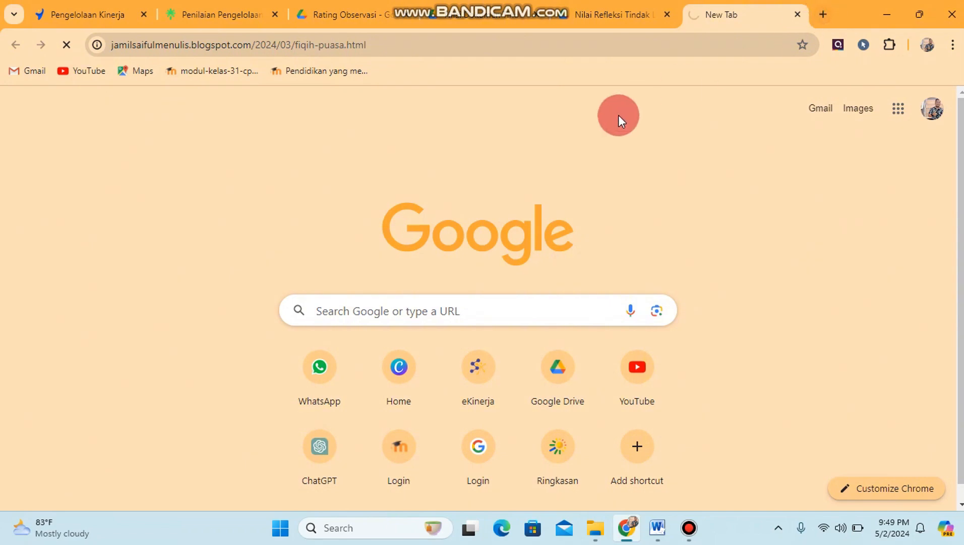
left_click(457, 39)
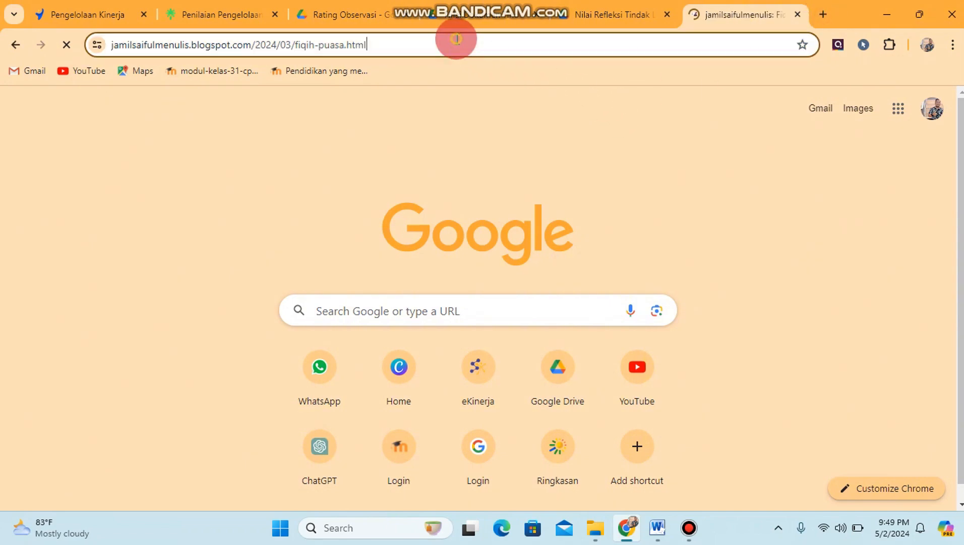
left_click(457, 39)
key("BackSpace")
key("BackSpace")
key("BackSpace")
key("BackSpace")
key("BackSpace")
key("BackSpace")
key("BackSpace")
key("BackSpace")
key("BackSpace")
key("BackSpace")
key("BackSpace")
key("BackSpace")
key("BackSpace")
key("BackSpace")
key("BackSpace")
key("BackSpace")
key("BackSpace")
key("BackSpace")
key("BackSpace")
key("BackSpace")
key("BackSpace")
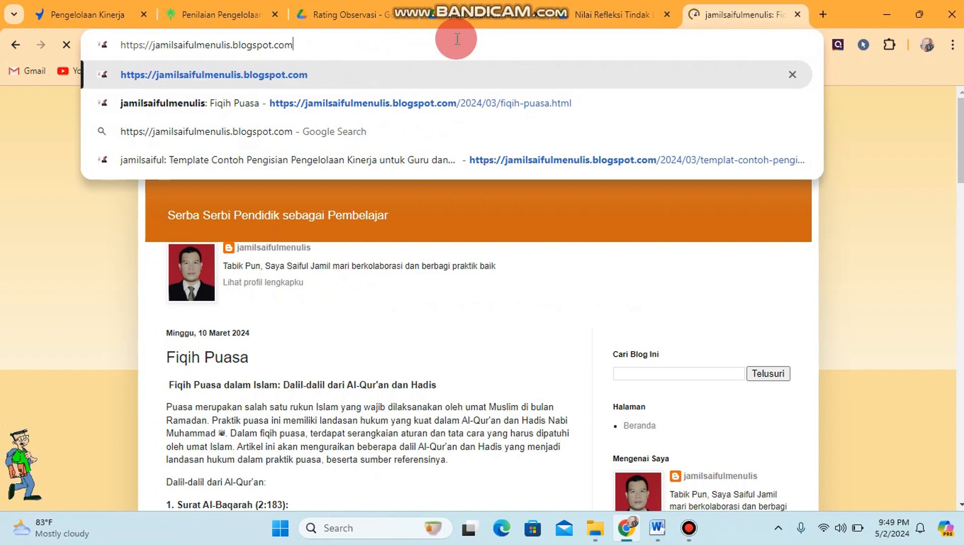
key("Return")
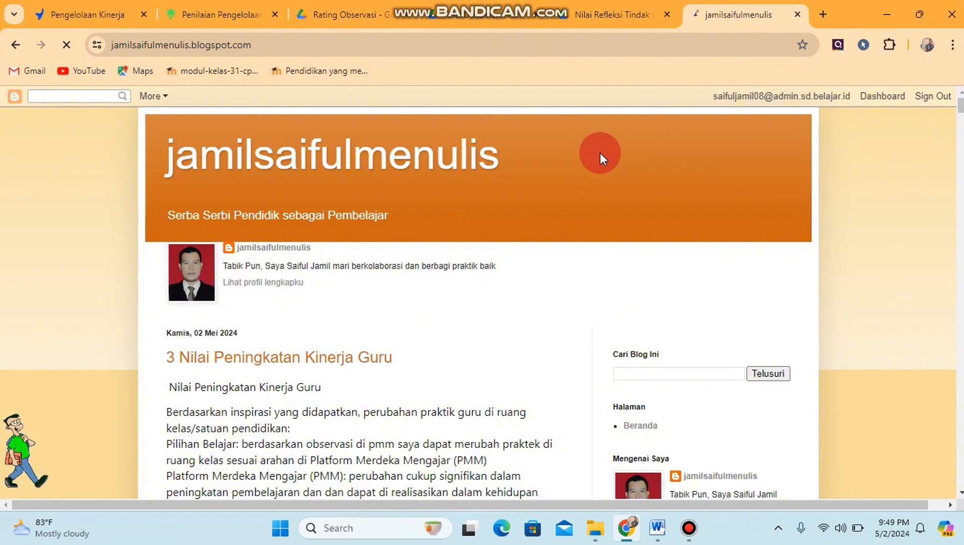
- Open the post "2 Nilai Upaya Mempelajari Guru pada Pengelolaan Kinerja PMM", read its sample explanations and check its continuation link
left_click_drag(960, 108, 953, 153)
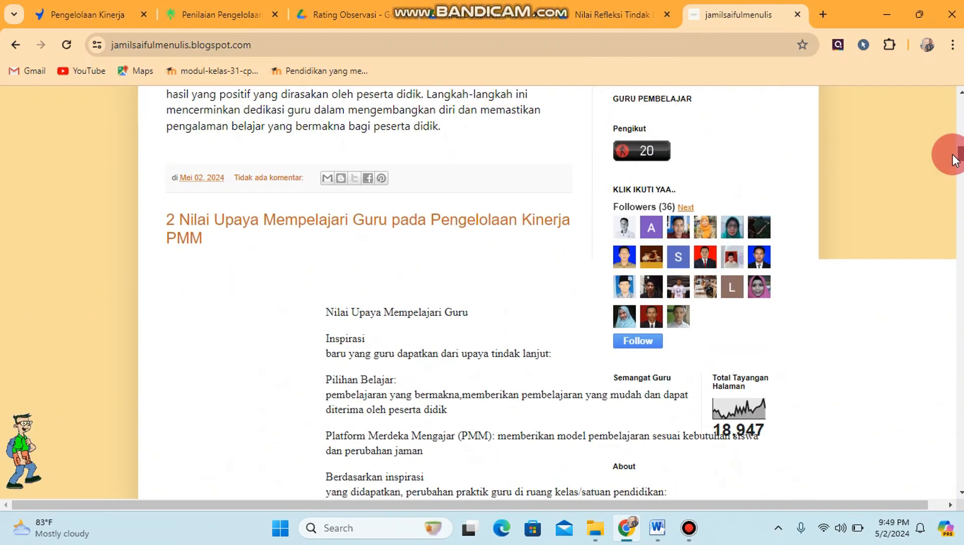
left_click(254, 224)
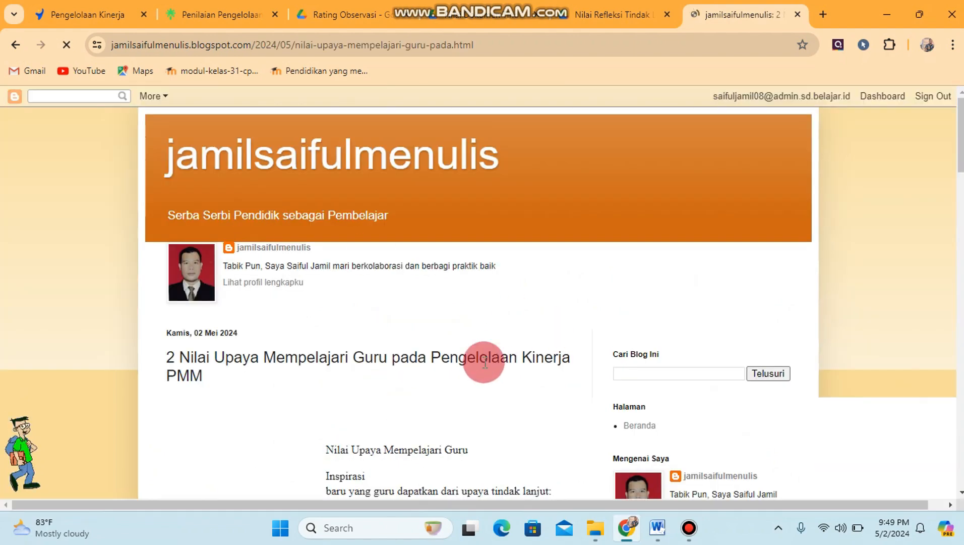
left_click_drag(957, 146, 947, 355)
left_click(471, 403)
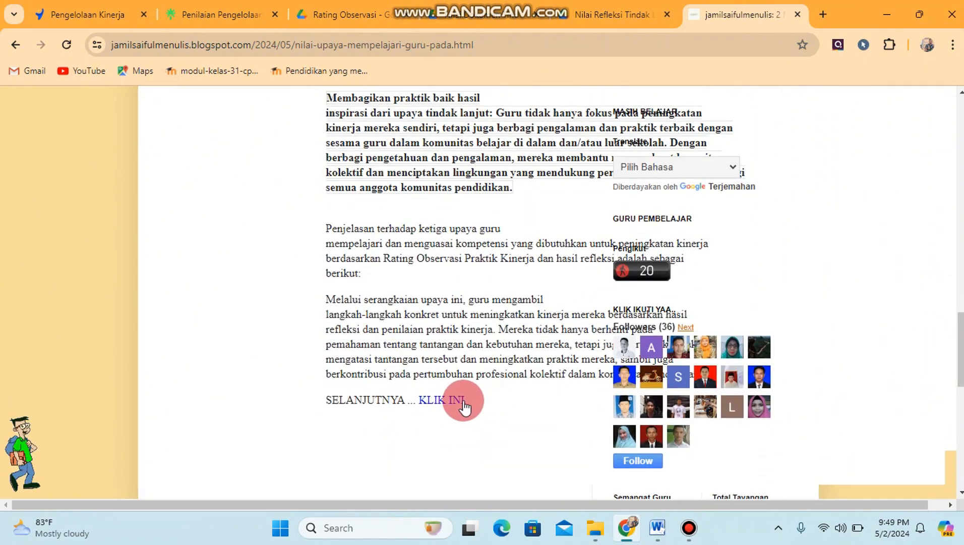
left_click(460, 400)
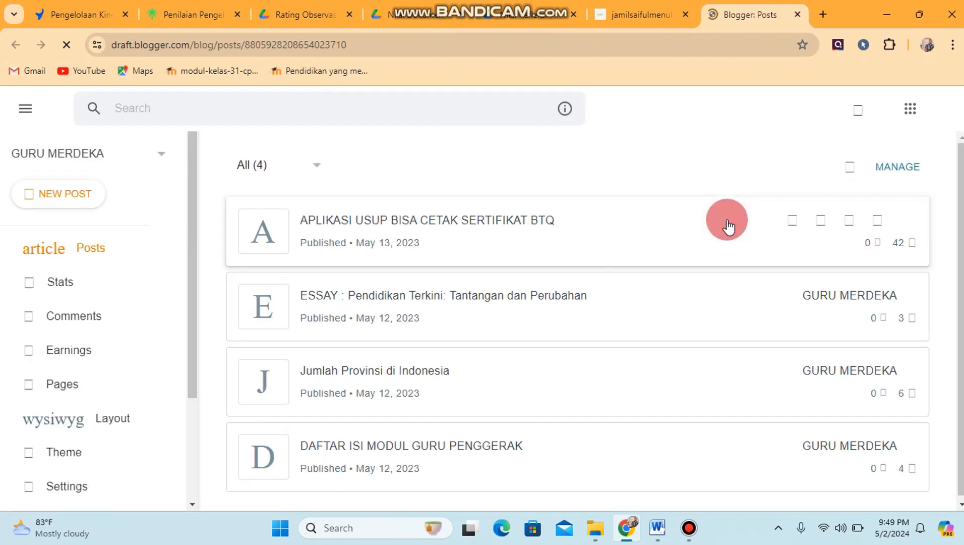
left_click(798, 14)
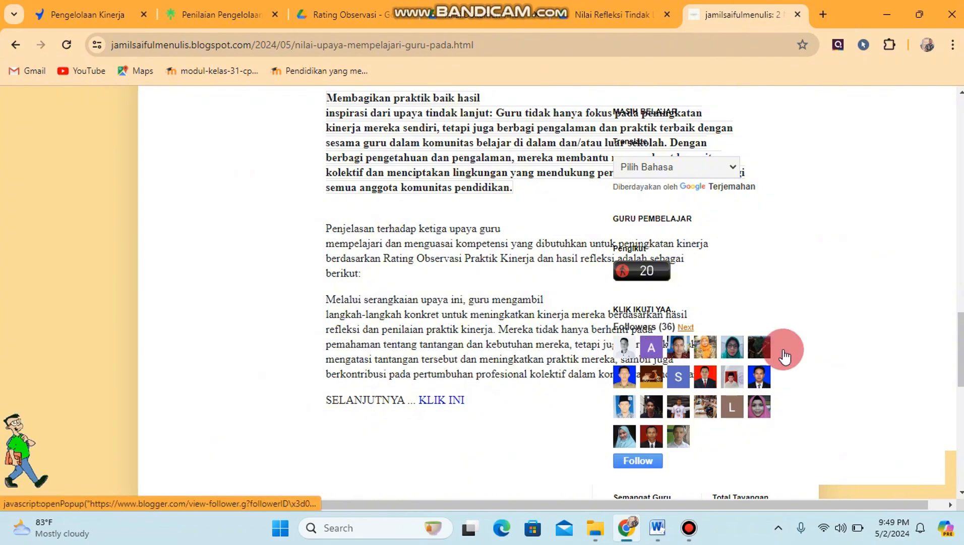
left_click_drag(961, 349, 961, 318)
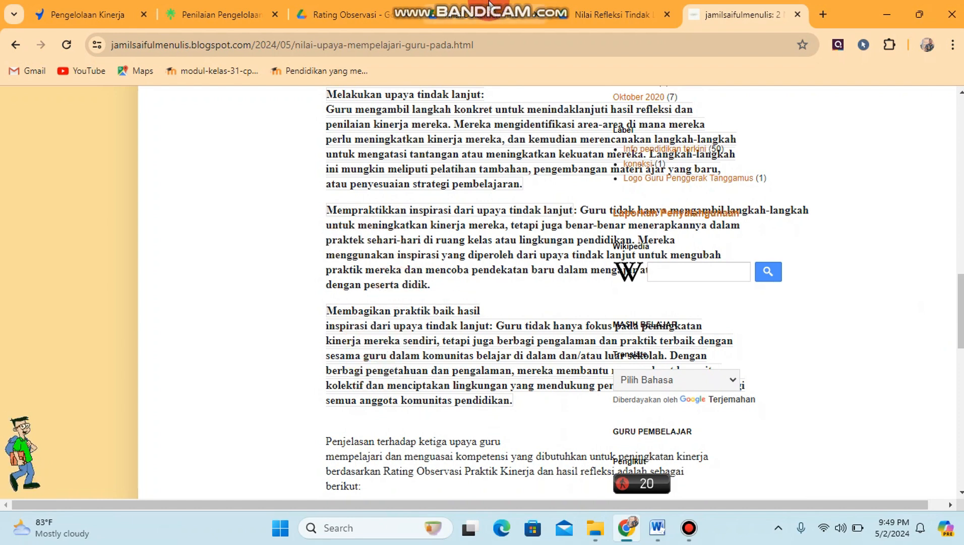
- Close the blog and examine the form's Nilai Upaya Mempelajari Guru section: the teacher's answers, the rating options and the written explanation
left_click(798, 13)
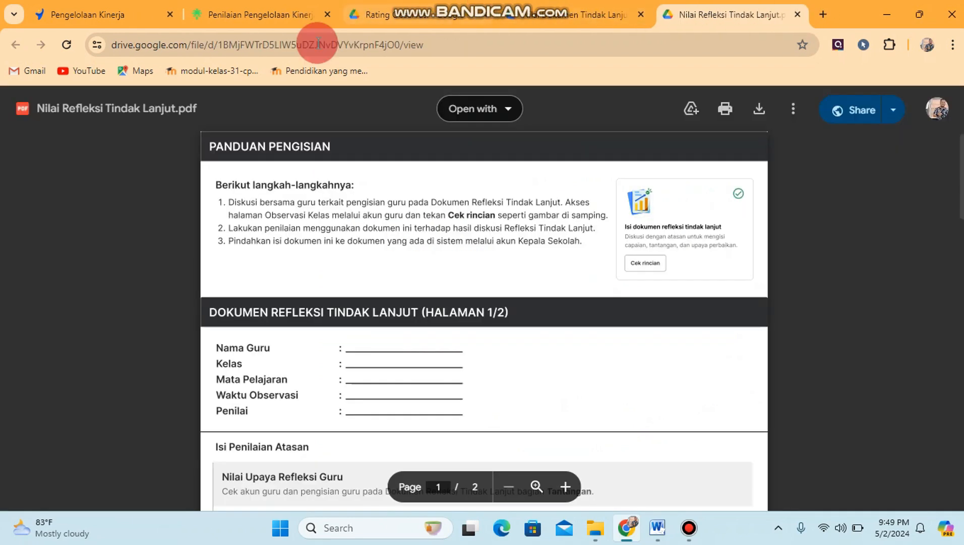
left_click(99, 6)
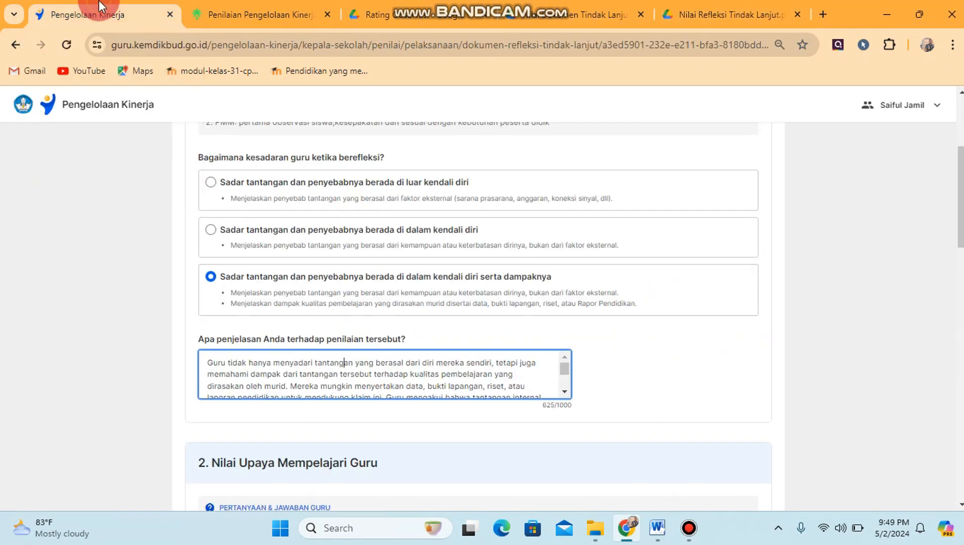
left_click(465, 248)
left_click_drag(958, 226, 954, 298)
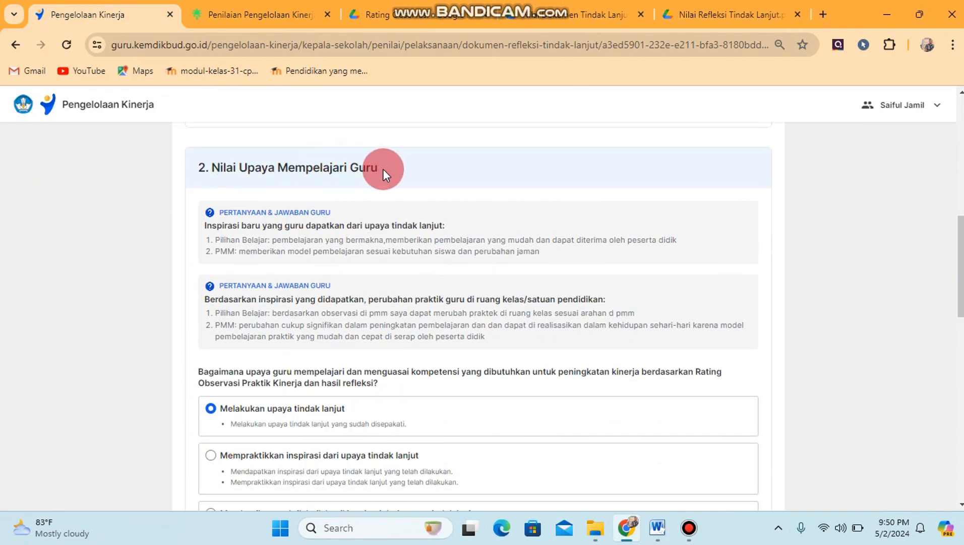
left_click_drag(955, 267, 958, 311)
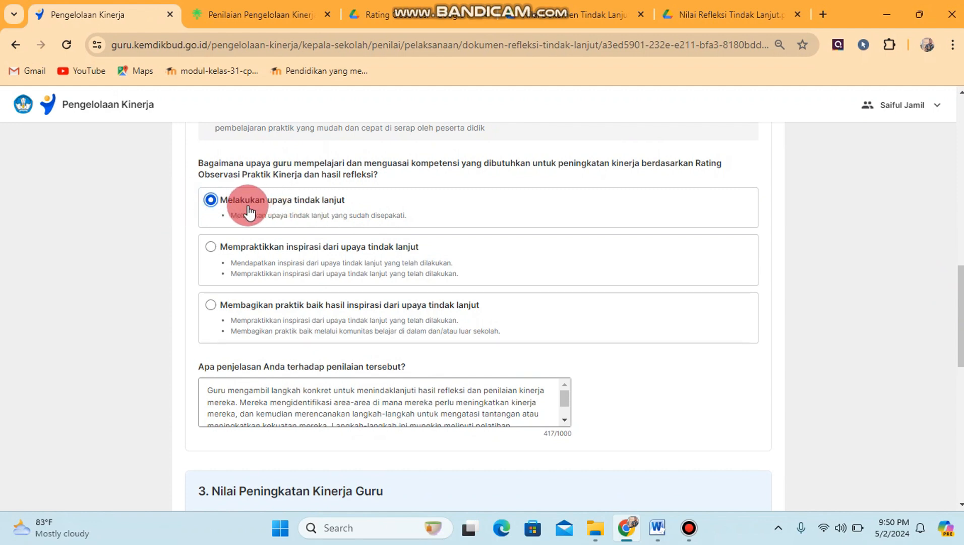
left_click(273, 401)
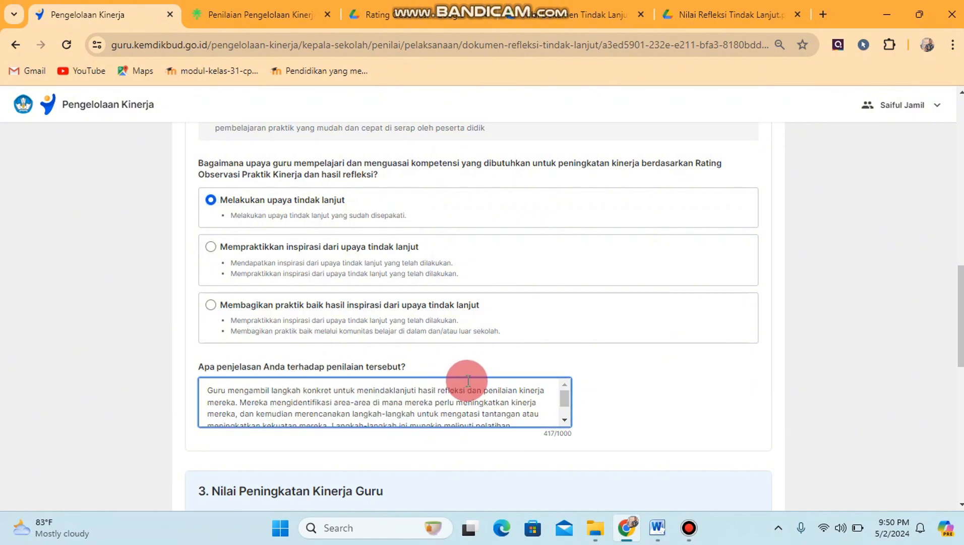
left_click_drag(209, 387, 547, 414)
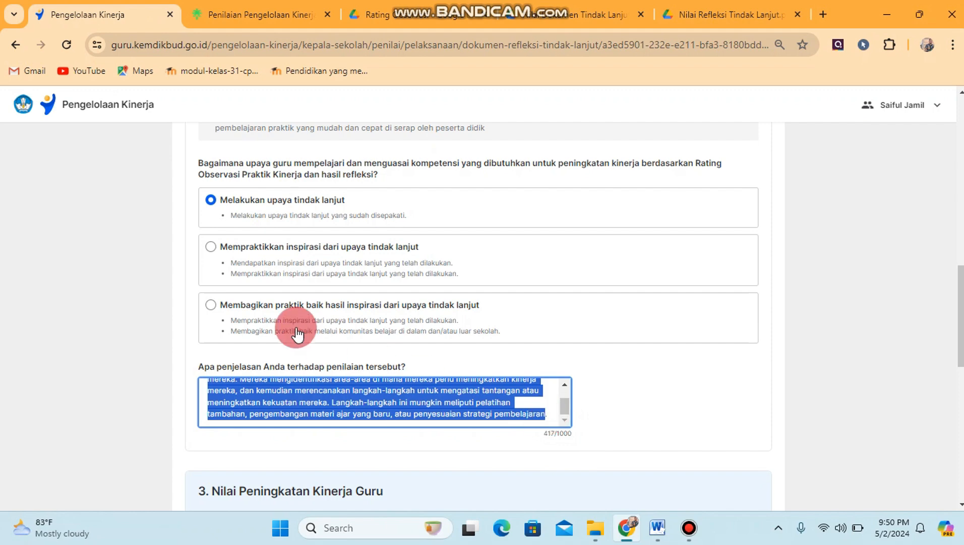
- Try the other Upaya Mempelajari rating options and return the choice to "Melakukan upaya tindak lanjut"
left_click(237, 200)
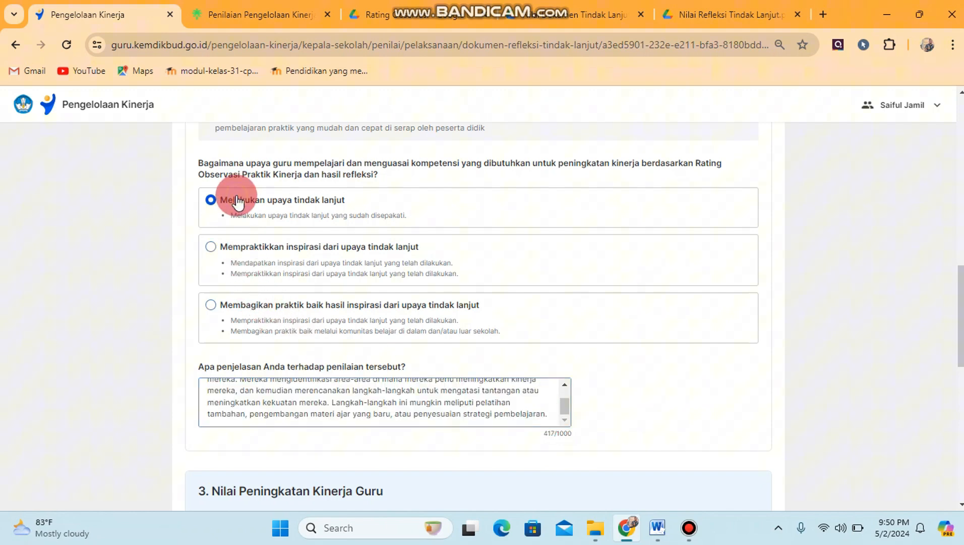
left_click(268, 252)
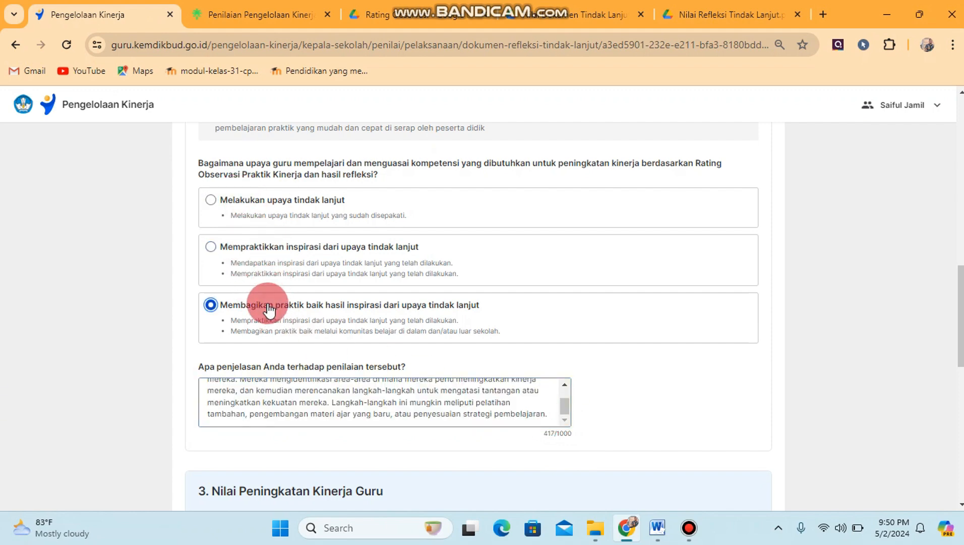
left_click(254, 253)
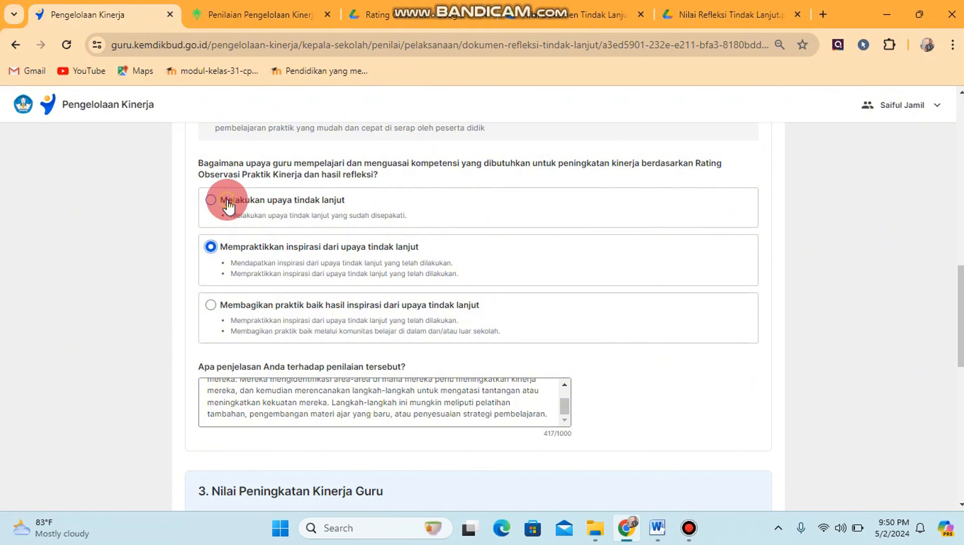
left_click(227, 205)
- Review the Nilai Peningkatan Kinerja Guru section and try its other ratings, returning the choice to "Ada upaya melakukan peningkatan kinerja"
left_click_drag(961, 288, 958, 365)
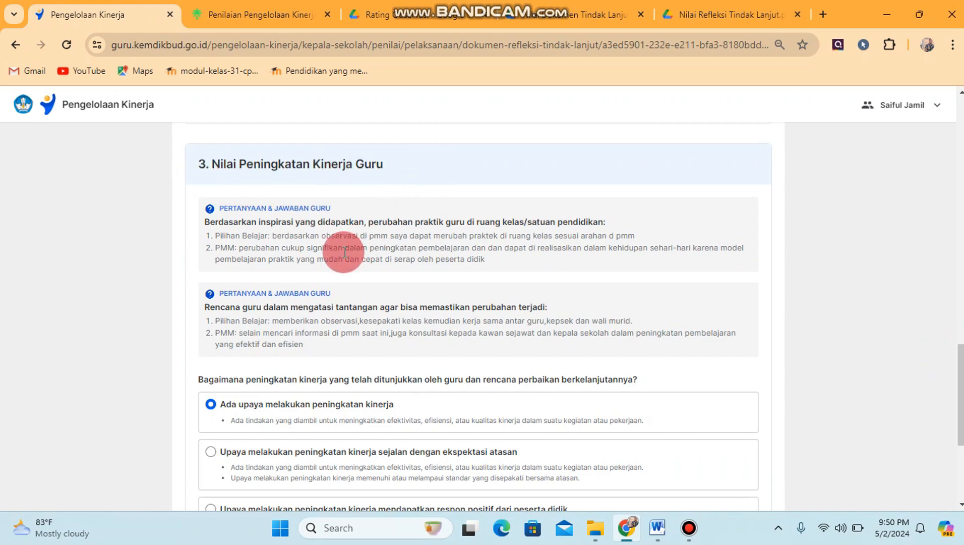
left_click_drag(954, 351, 954, 385)
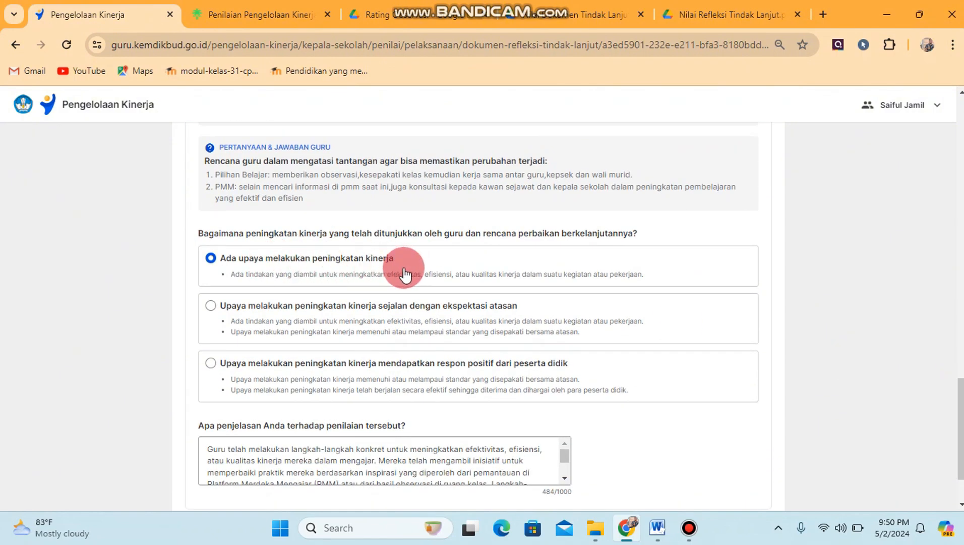
left_click(356, 460)
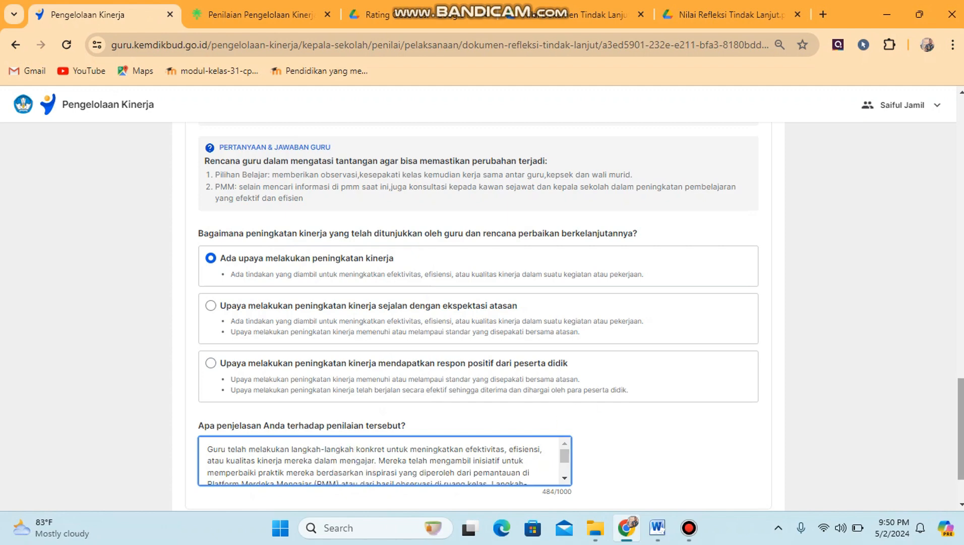
scroll(957, 419, "down", 2)
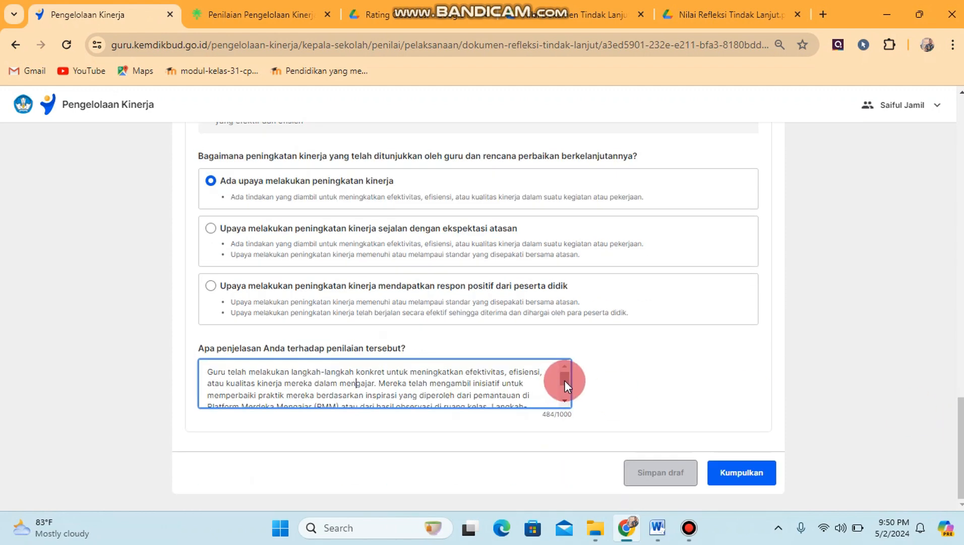
left_click_drag(565, 380, 560, 351)
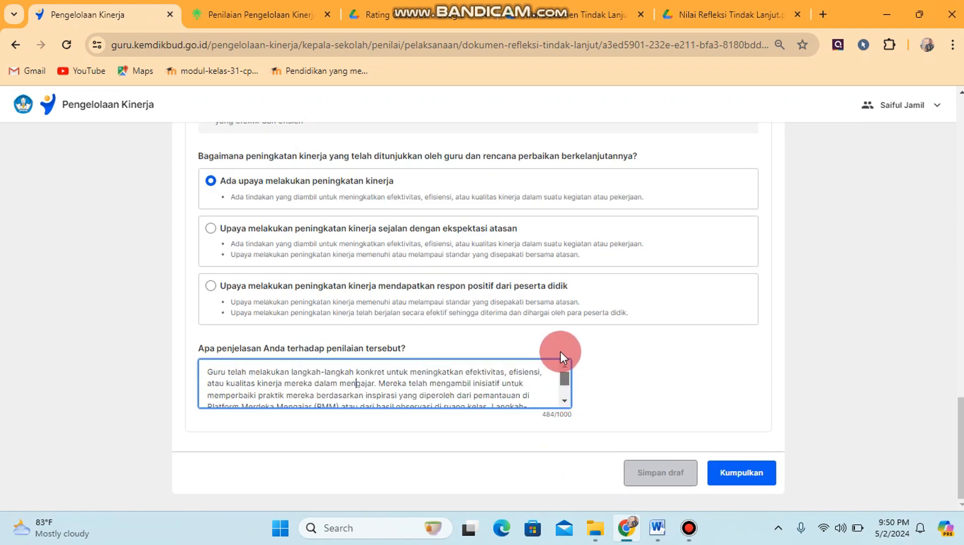
left_click(207, 235)
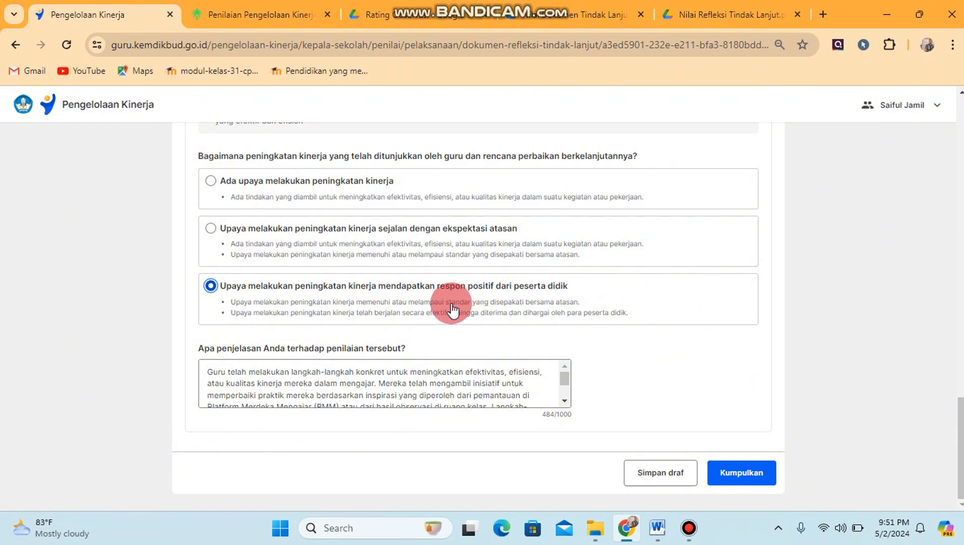
left_click(209, 182)
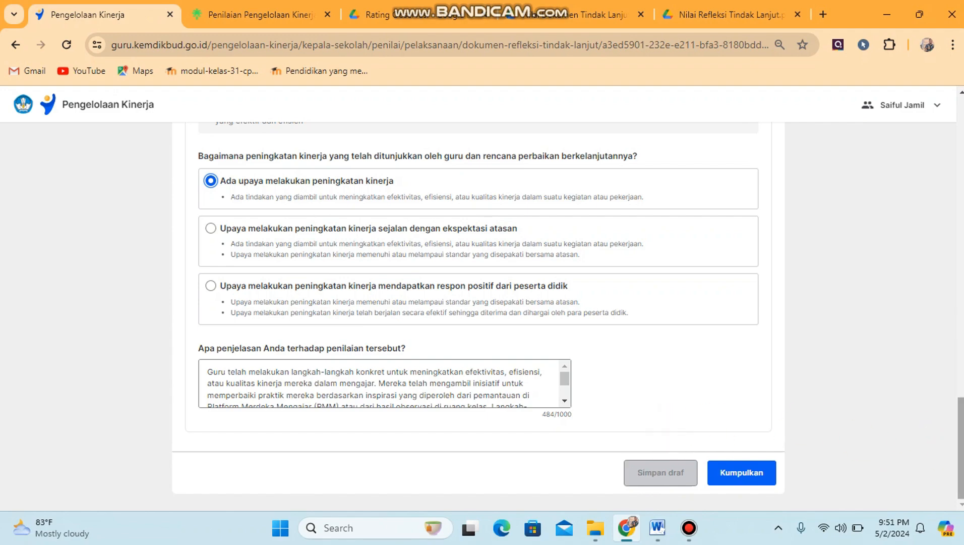
- Submit the Dokumen Refleksi Tindak Lanjut assessment, acknowledging that the scores cannot be changed after submission
left_click_drag(961, 449, 744, 480)
left_click(742, 480)
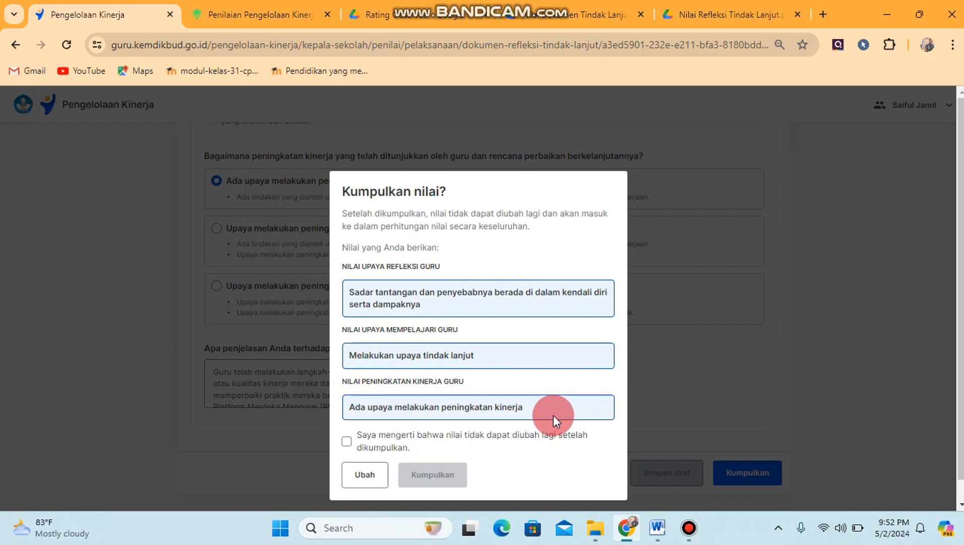
left_click(347, 444)
left_click(425, 480)
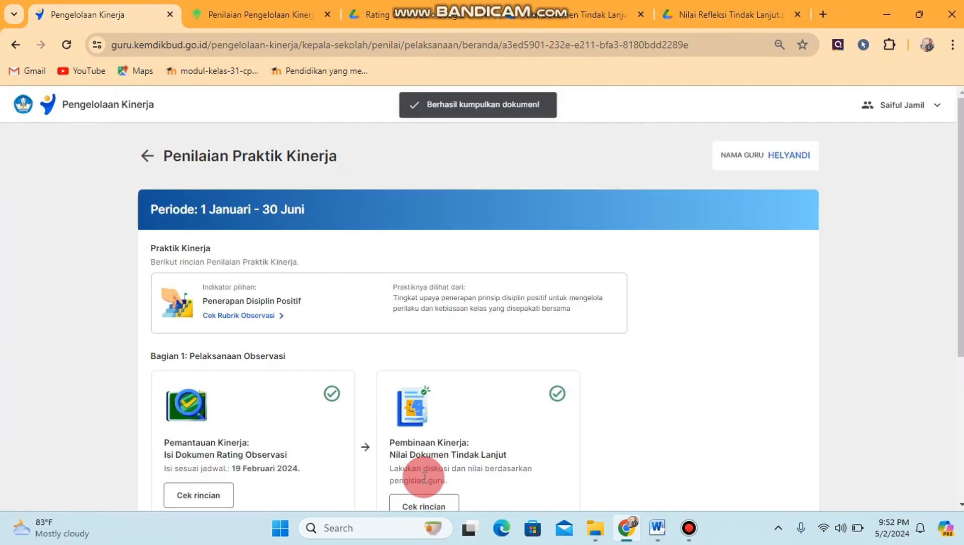
- Review the submitted Dokumen Refleksi Tindak Lanjut details and return to the Rincian Penilaian Kinerja page
left_click_drag(955, 286, 751, 387)
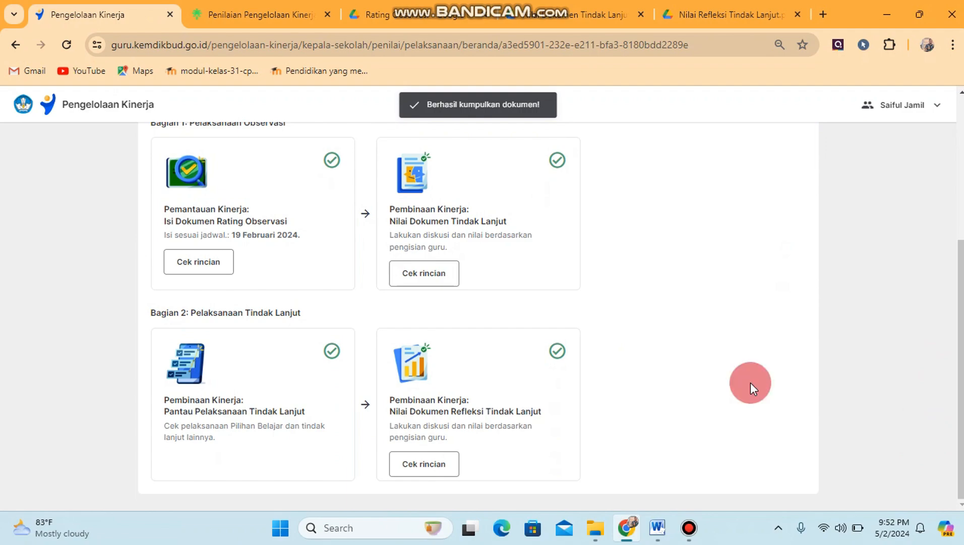
left_click(441, 457)
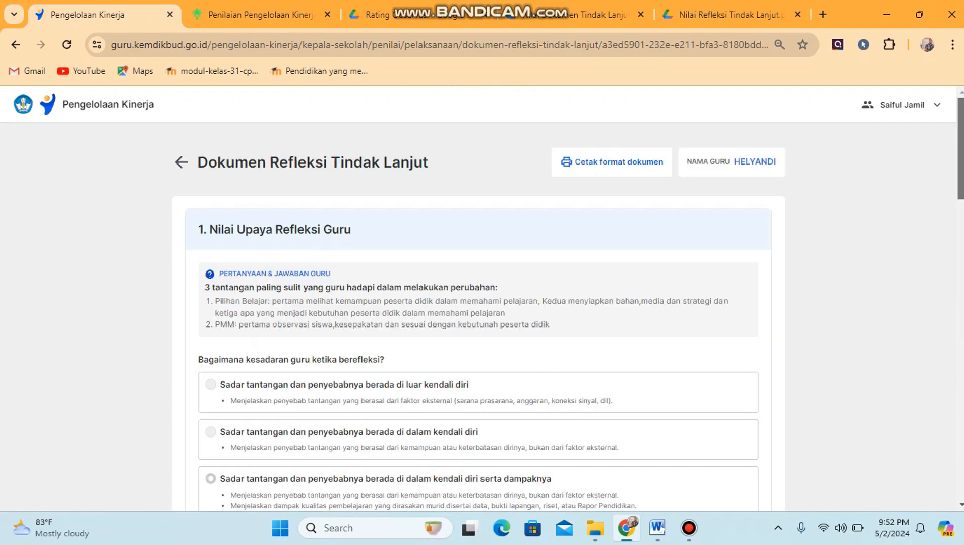
left_click_drag(961, 151, 950, 15)
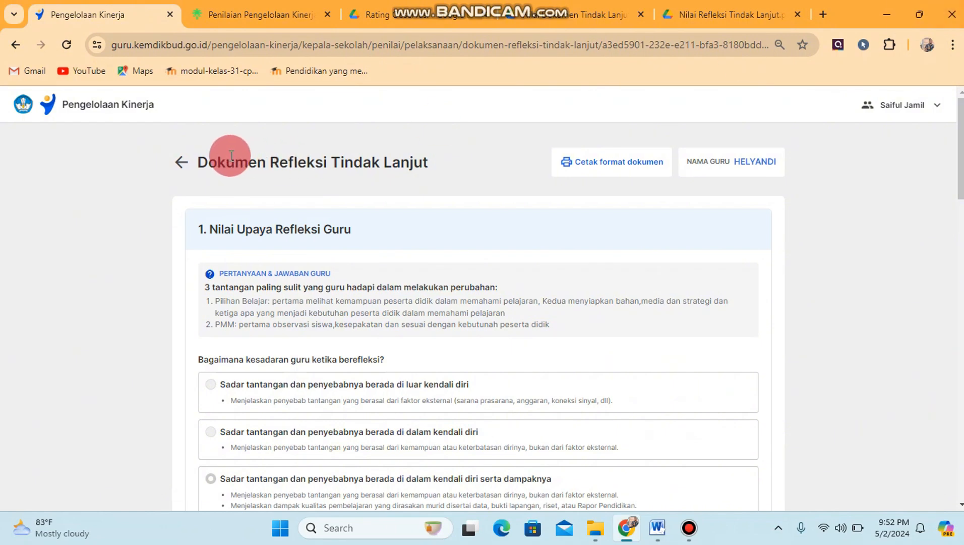
left_click(179, 162)
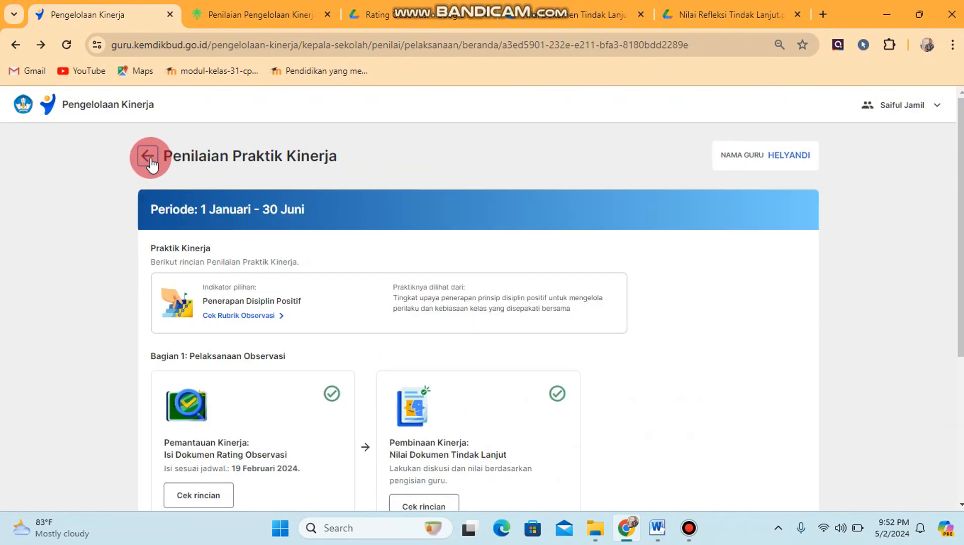
left_click(150, 160)
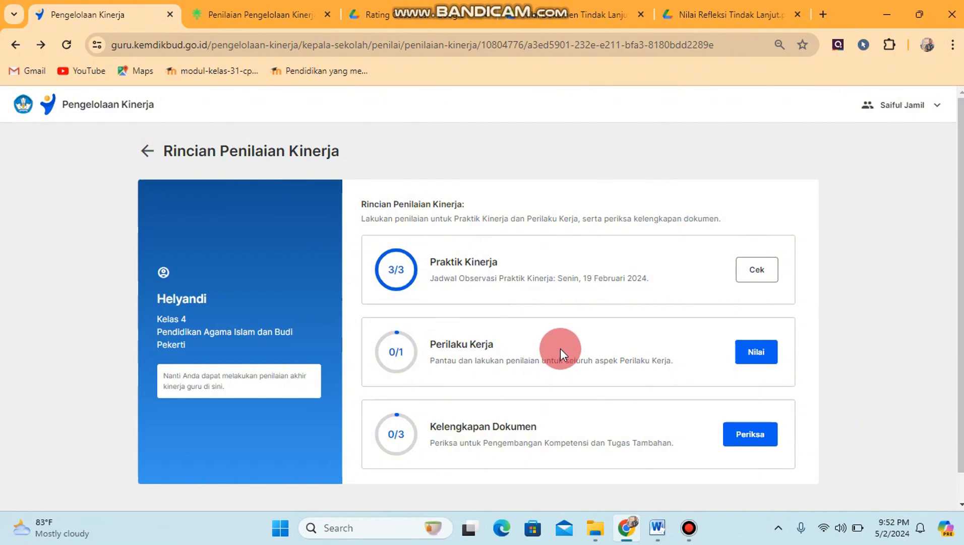
- Start the teacher's Perilaku Kerja assessment, opting not to show the guidance page again
left_click(756, 352)
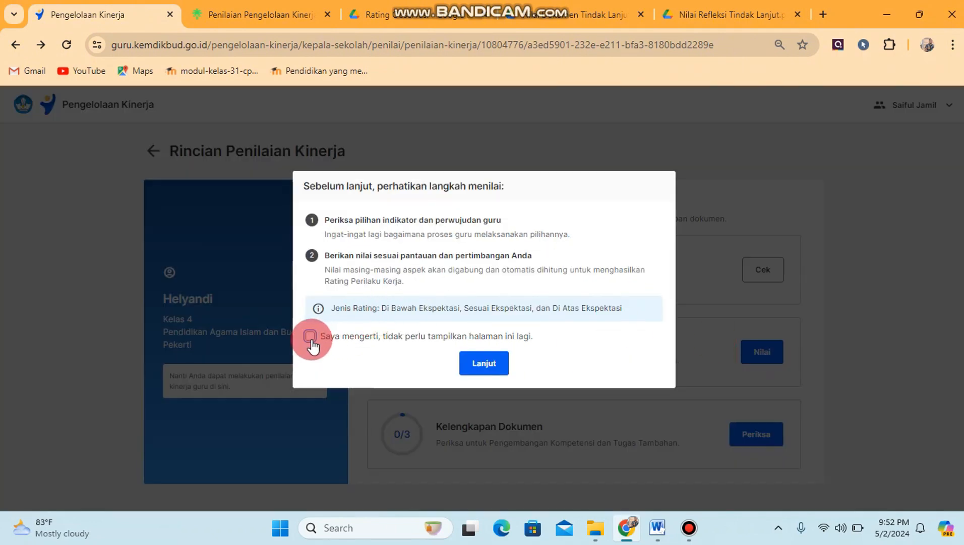
left_click(311, 337)
left_click(487, 363)
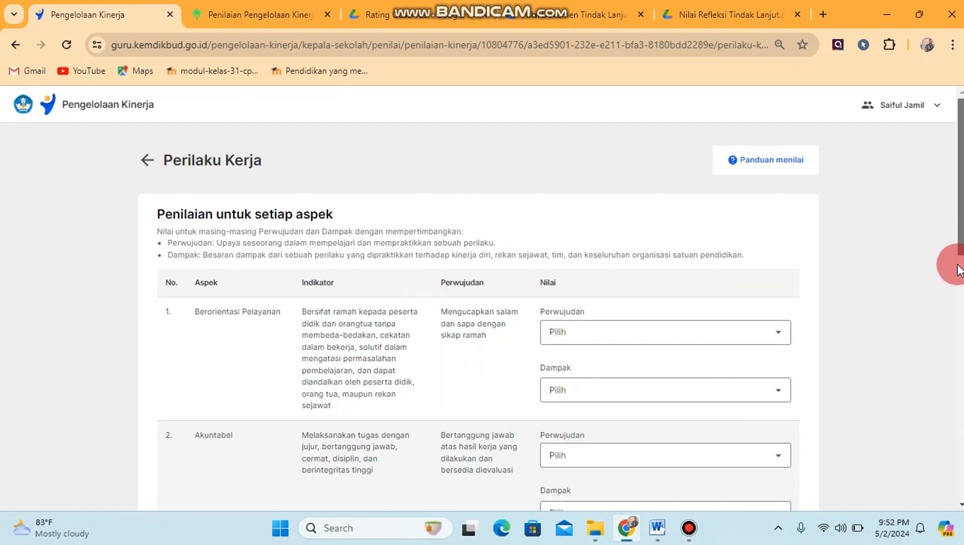
- Rate Berorientasi Pelayanan with Perwujudan "Menunjukkan ada perubahan perilaku" and Dampak "Terlihat upayanya yang berpotensi berdampak"
scroll(819, 242, "down", 3)
left_click(758, 200)
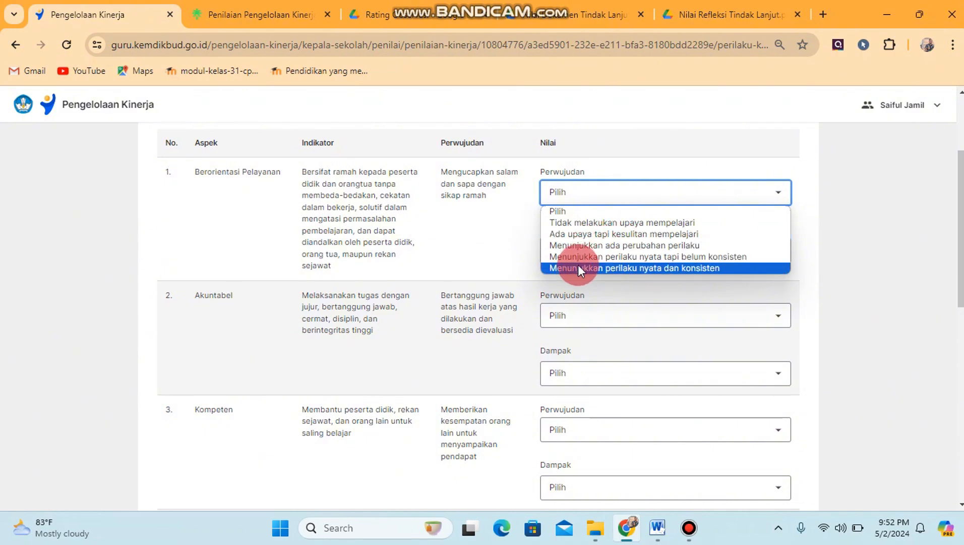
left_click(961, 216)
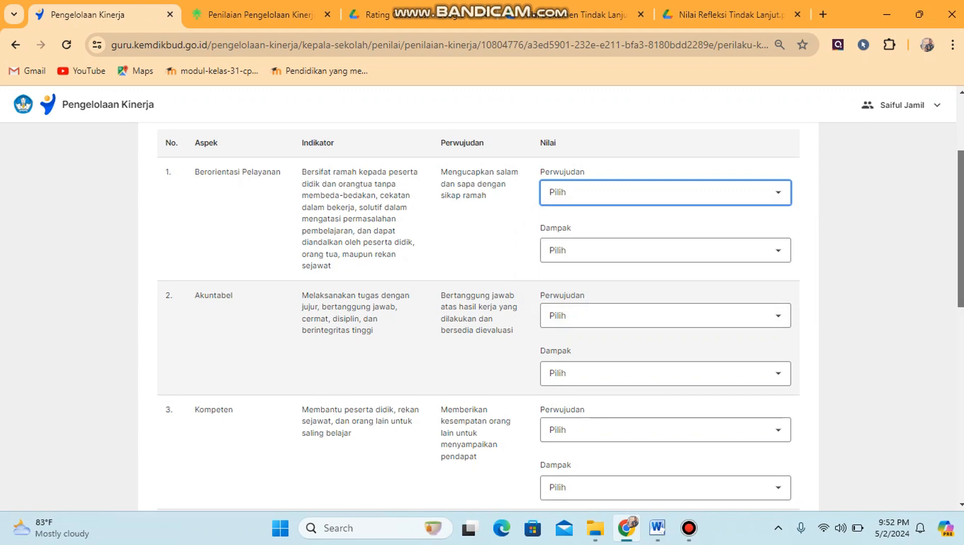
left_click_drag(961, 216, 961, 174)
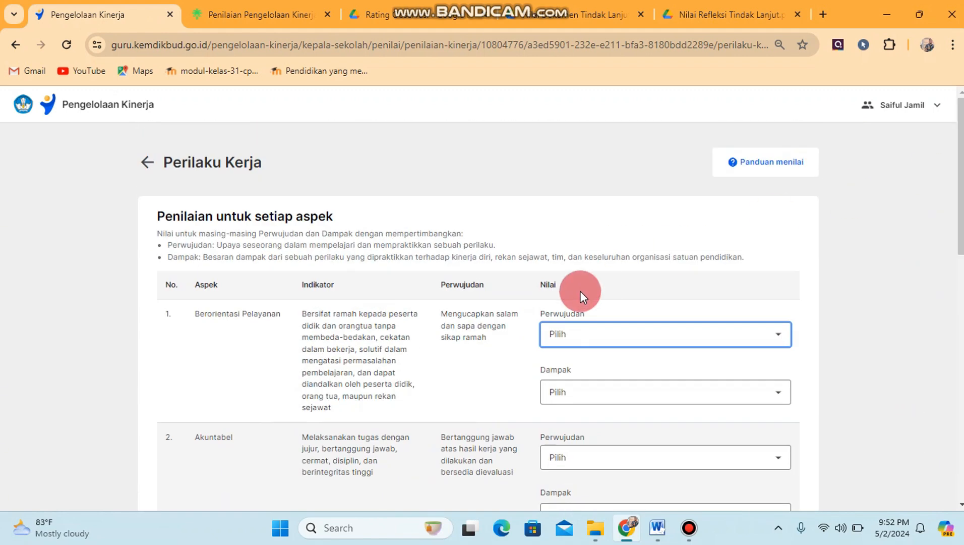
left_click(636, 343)
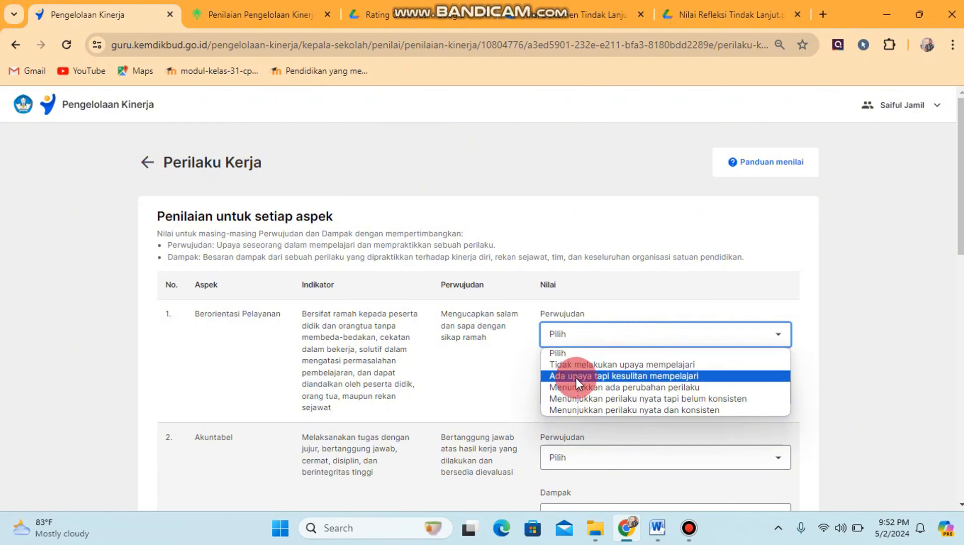
left_click(552, 386)
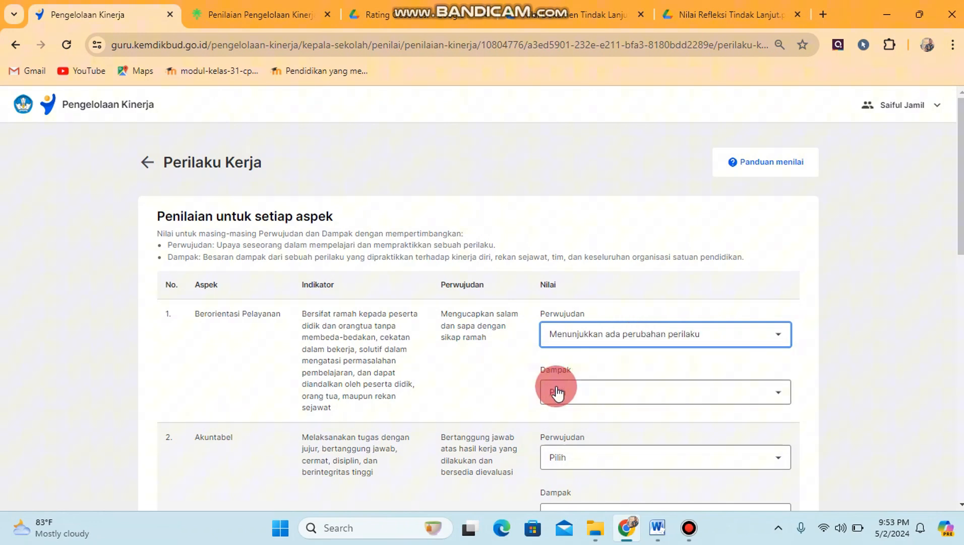
left_click(672, 396)
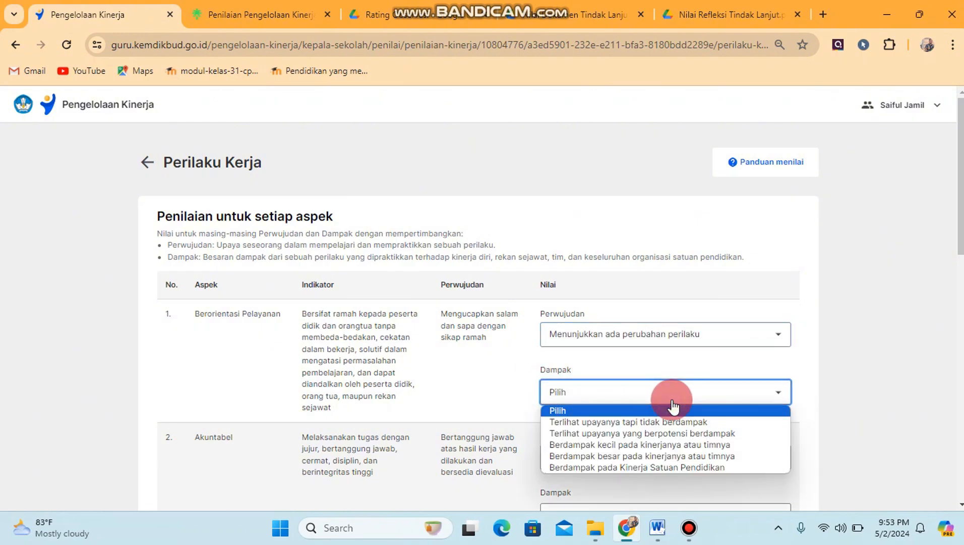
left_click(581, 435)
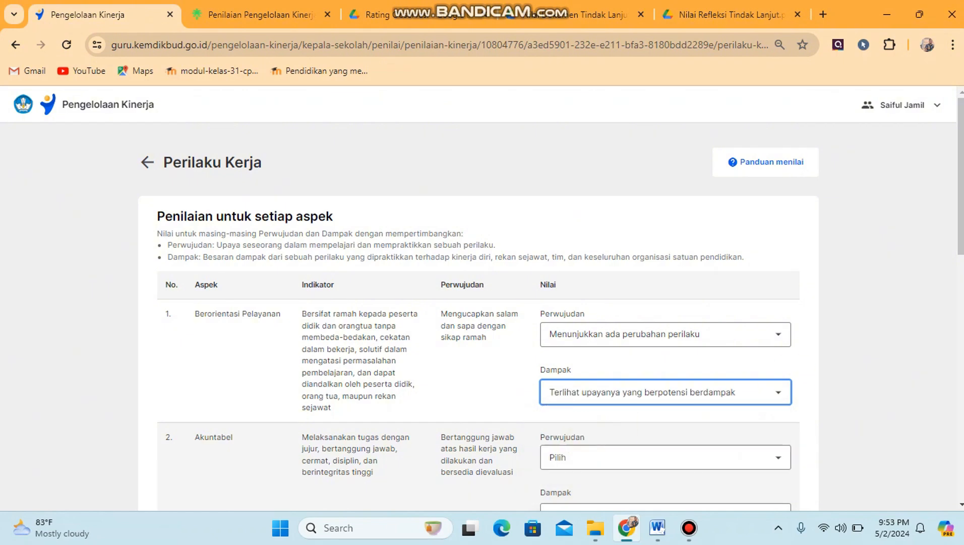
- Set the Perwujudan rating of the Akuntabel aspect to "Menunjukkan ada perubahan perilaku"
left_click_drag(960, 236, 942, 295)
left_click(741, 295)
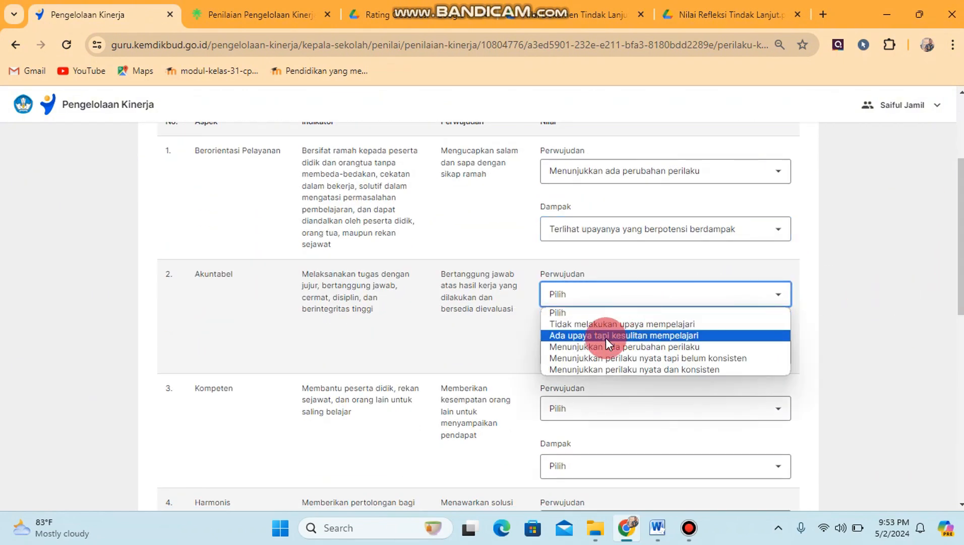
left_click(566, 345)
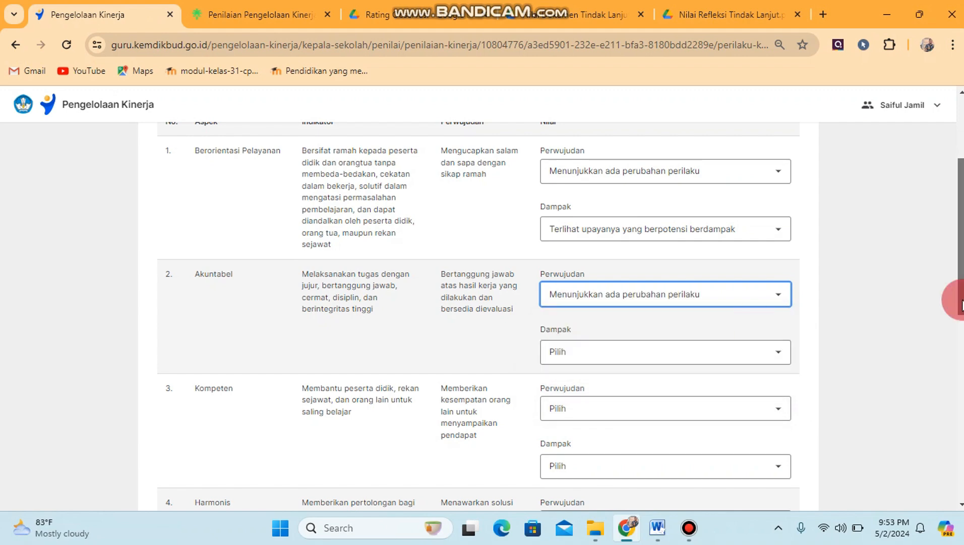
- Change Akuntabel's Perwujudan to "Menunjukkan perilaku nyata tapi belum konsisten" and set its Dampak to "Berdampak besar pada kinerjanya atau timnya"
scroll(826, 282, "down", 2)
left_click(774, 277)
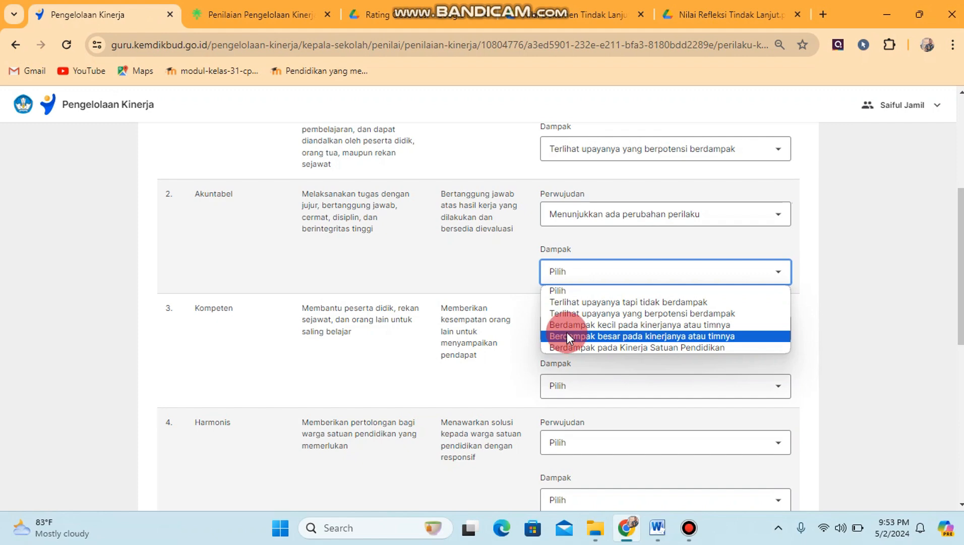
left_click(608, 207)
left_click(608, 210)
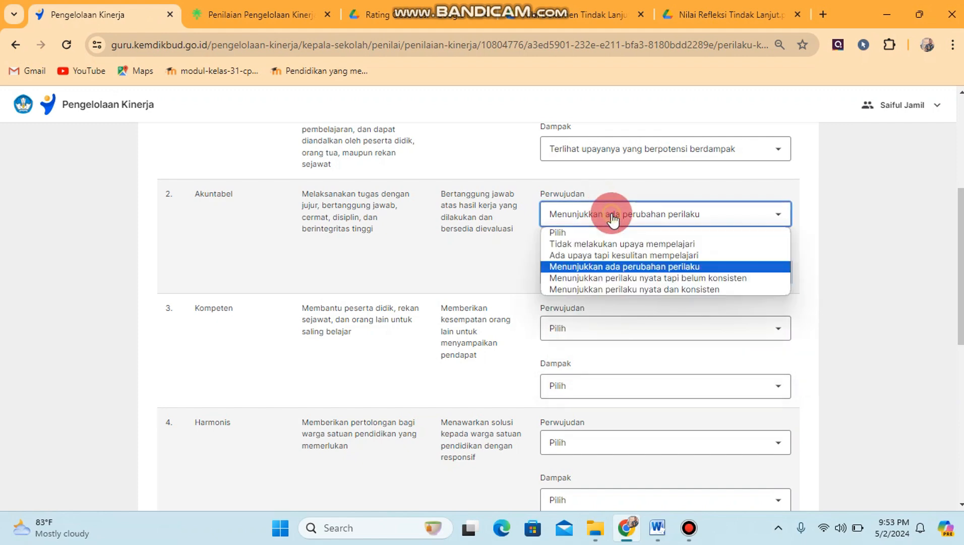
left_click(585, 280)
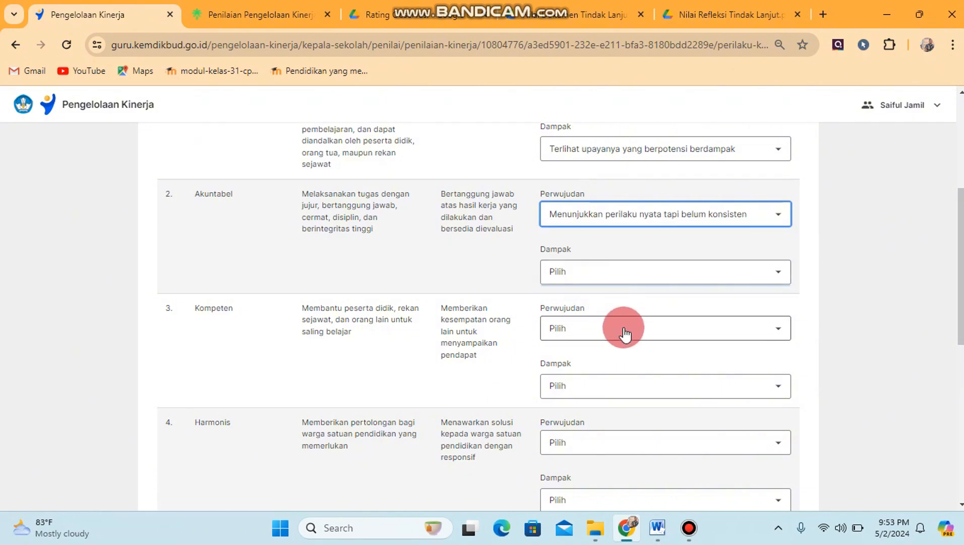
left_click(610, 280)
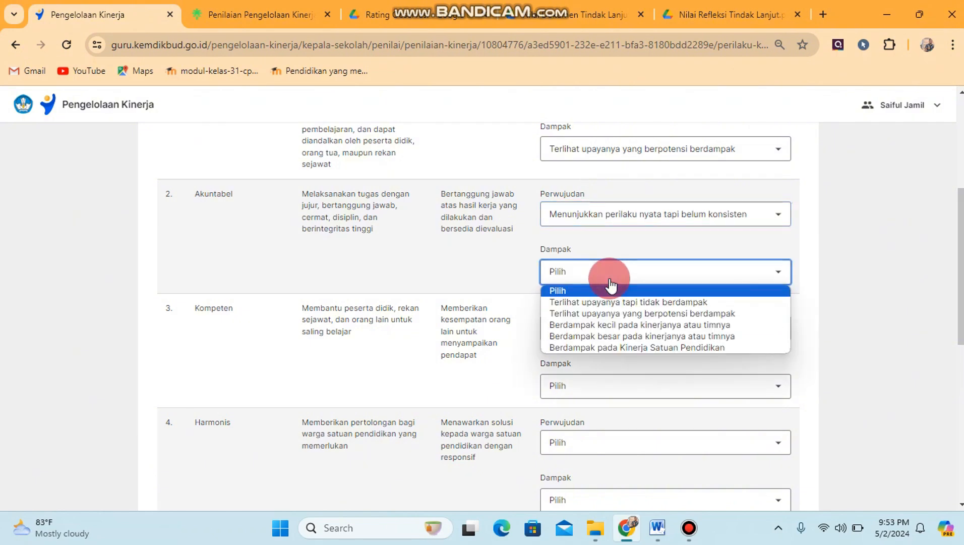
left_click(572, 335)
- Rate Kompeten with Perwujudan "Ada upaya tapi kesulitan mempelajari" and Dampak "Berdampak kecil pada kinerjanya atau timnya"
left_click(625, 344)
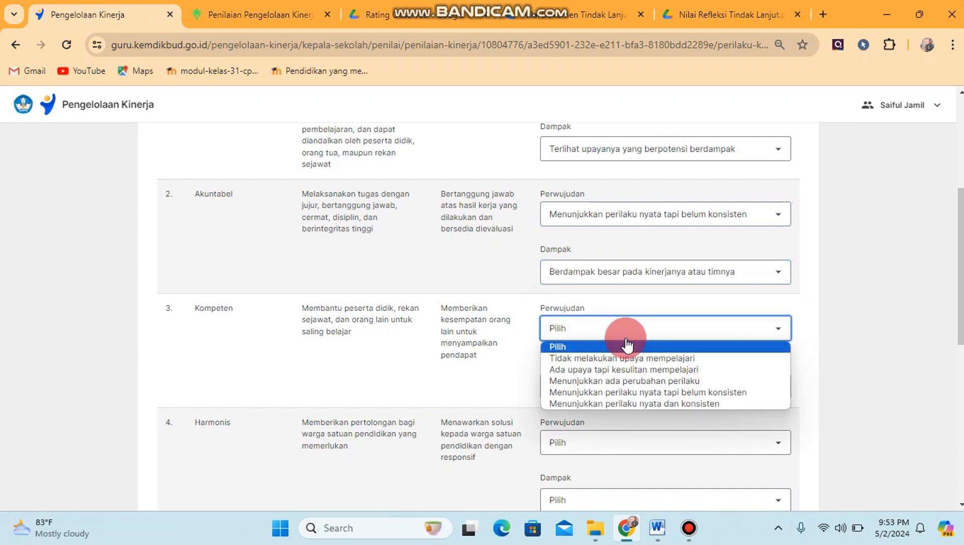
left_click(589, 369)
left_click(636, 392)
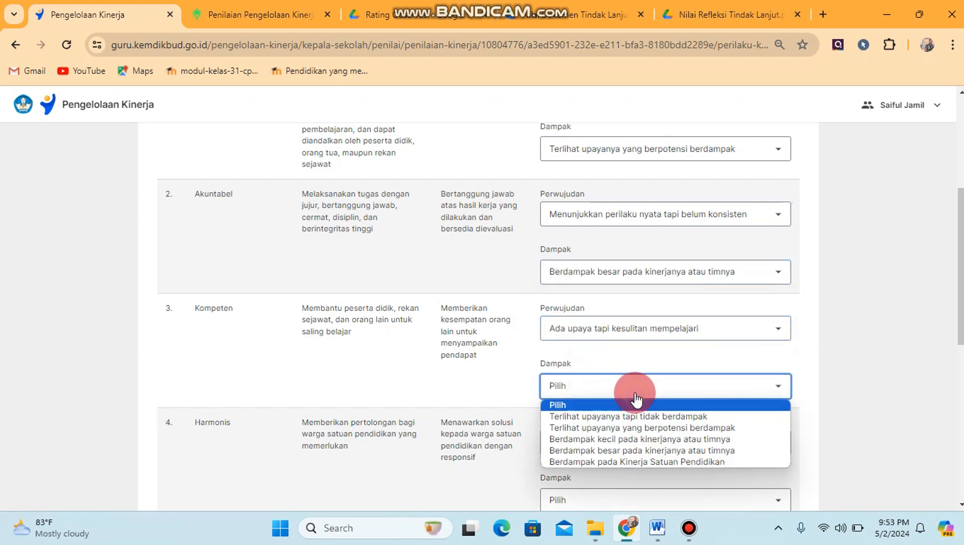
left_click(584, 437)
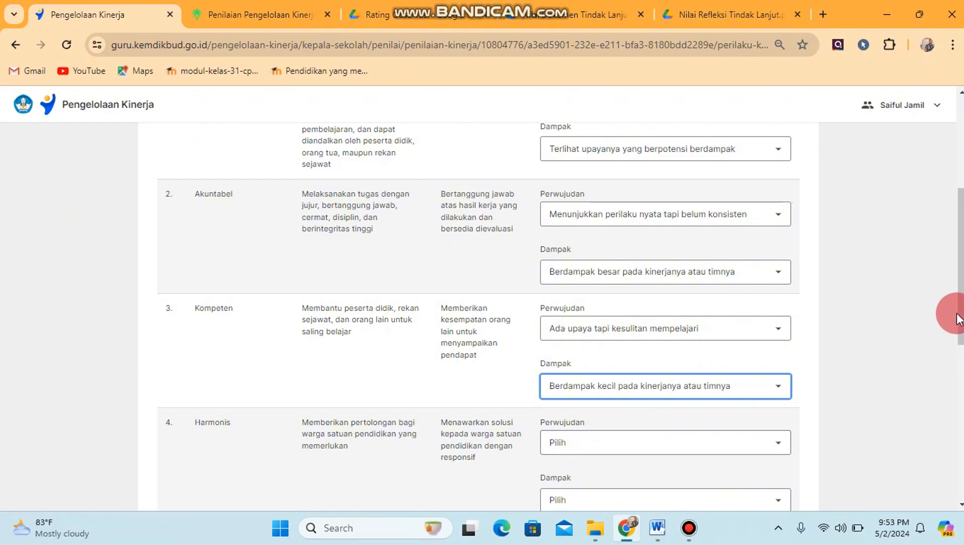
- Rate Harmonis with Perwujudan "Menunjukkan ada perubahan perilaku" and Dampak "Berdampak besar pada kinerjanya atau timnya"
left_click_drag(958, 317, 939, 385)
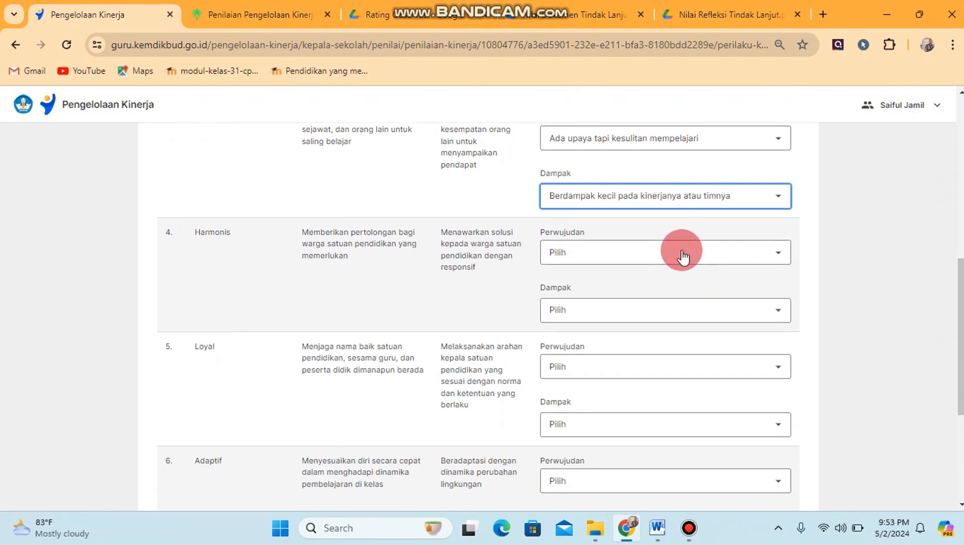
left_click(683, 257)
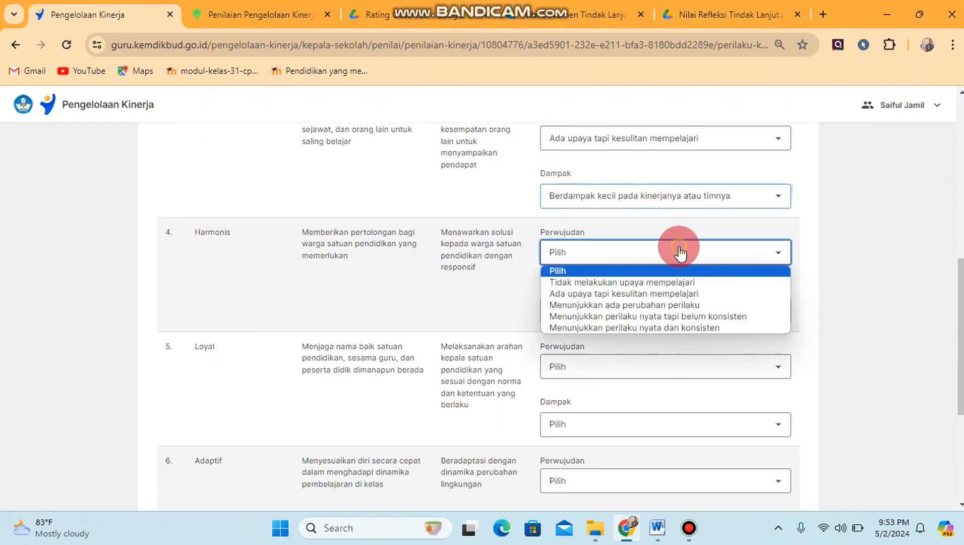
left_click(578, 305)
left_click(575, 311)
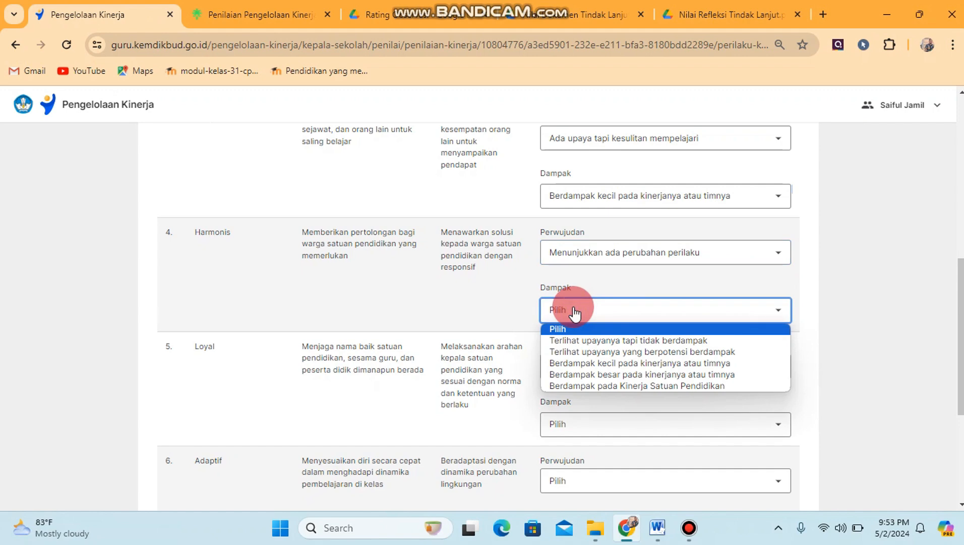
left_click(571, 374)
- Set the Perwujudan rating of the Loyal aspect to "Ada upaya tapi kesulitan mempelajari"
scroll(952, 366, "down", 2)
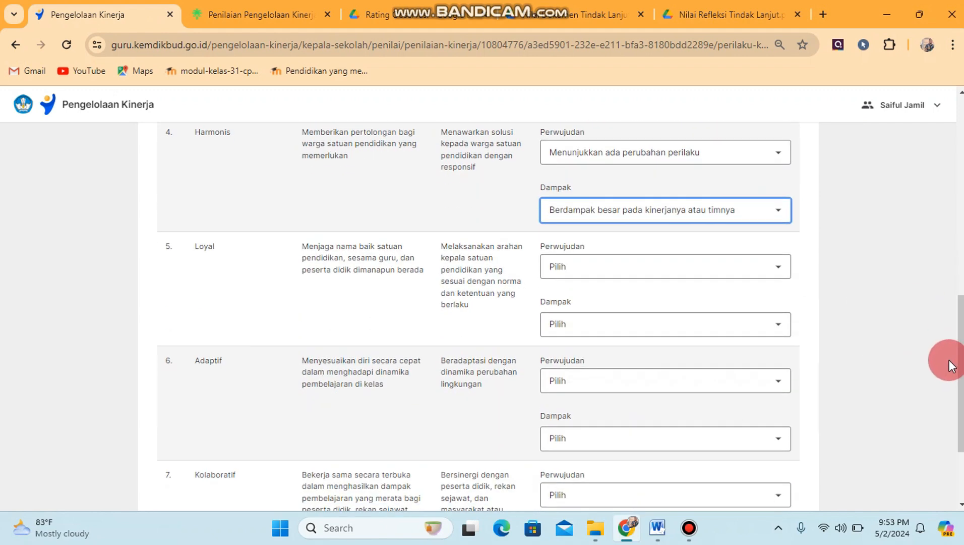
left_click(693, 263)
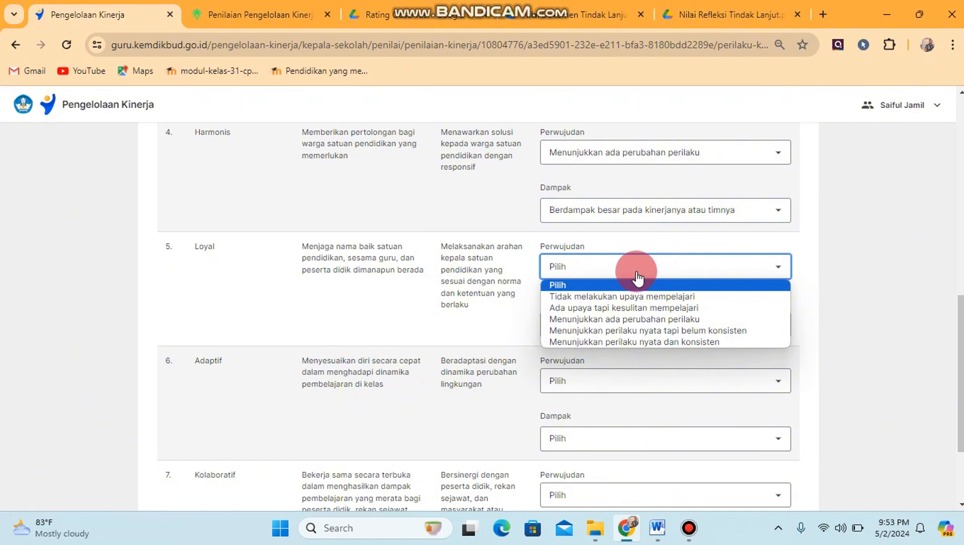
left_click(563, 307)
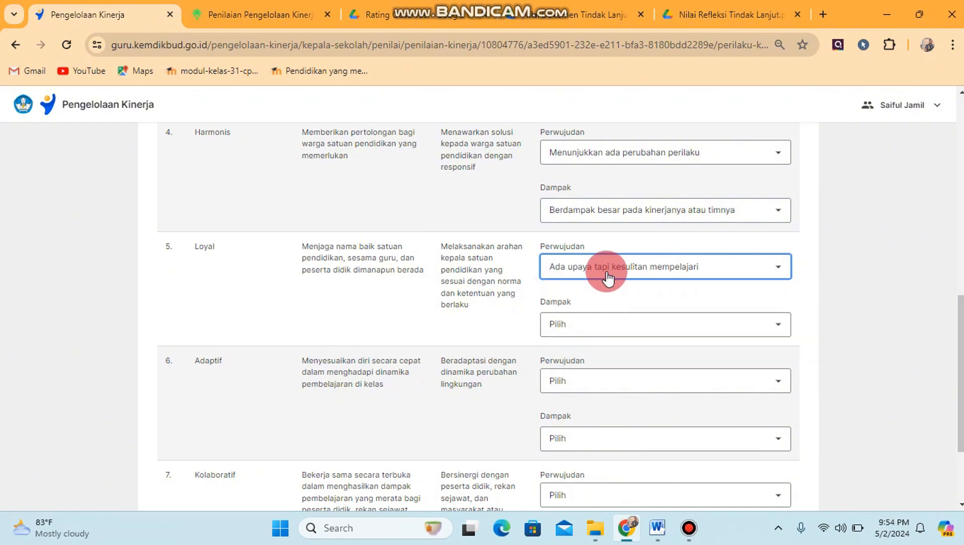
- Change Loyal's Perwujudan to "Menunjukkan ada perubahan perilaku" and set its Dampak to "Berdampak besar pada kinerjanya atau timnya"
left_click(607, 277)
left_click(585, 318)
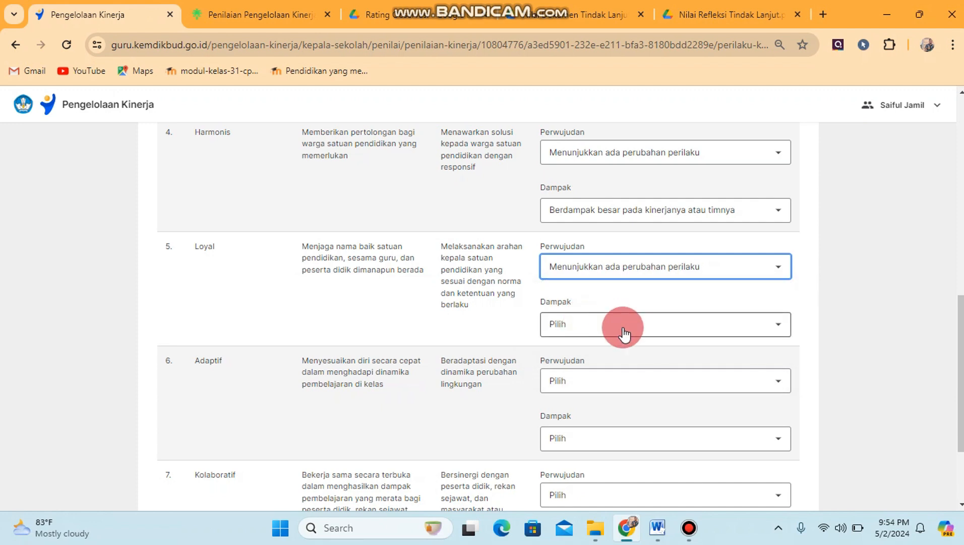
left_click(625, 333)
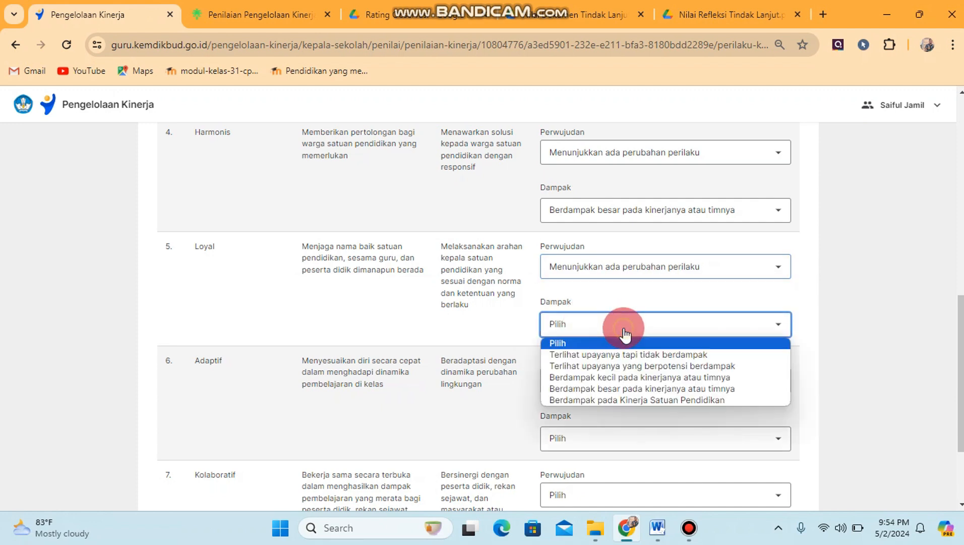
left_click(575, 388)
- Rate Adaptif with Perwujudan "Menunjukkan ada perubahan perilaku" and Dampak "Berdampak besar pada kinerjanya atau timnya"
left_click(643, 393)
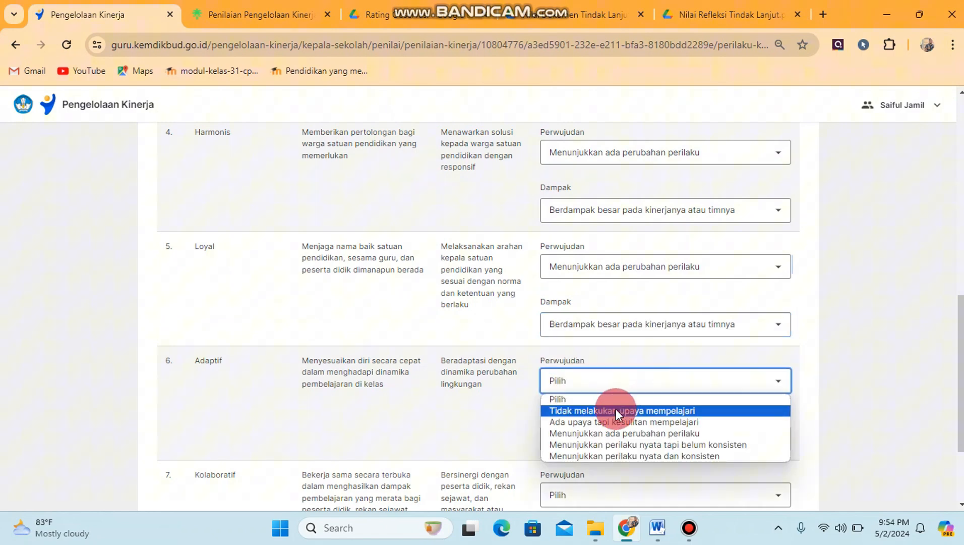
left_click(595, 431)
left_click(614, 438)
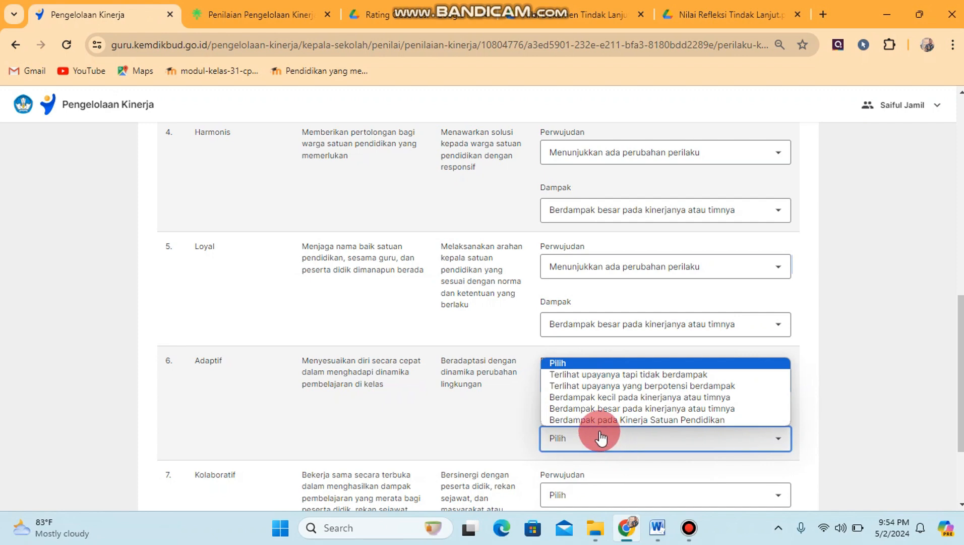
left_click(594, 409)
- Rate Kolaboratif with Perwujudan "Menunjukkan ada perubahan perilaku" and Dampak "Berdampak besar pada kinerjanya atau timnya"
scroll(941, 446, "down", 3)
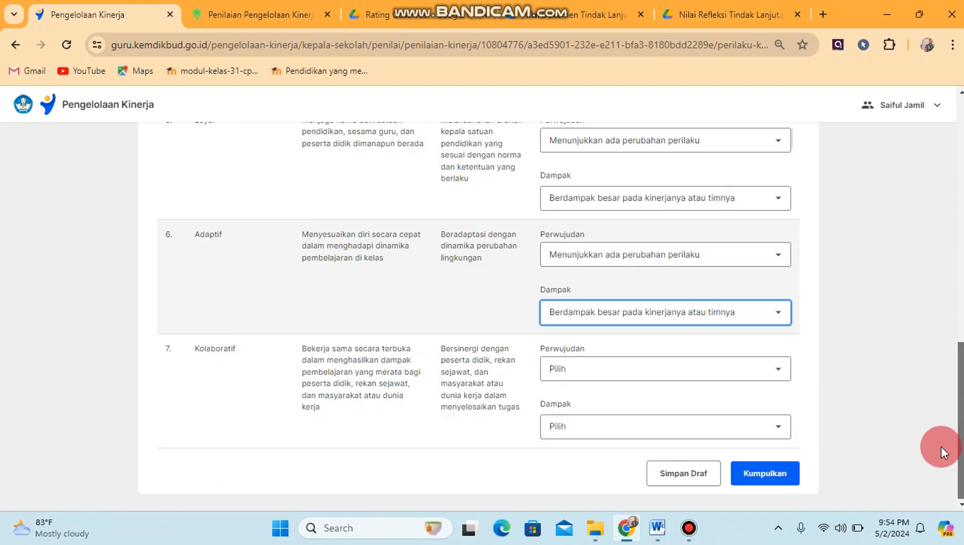
left_click(728, 385)
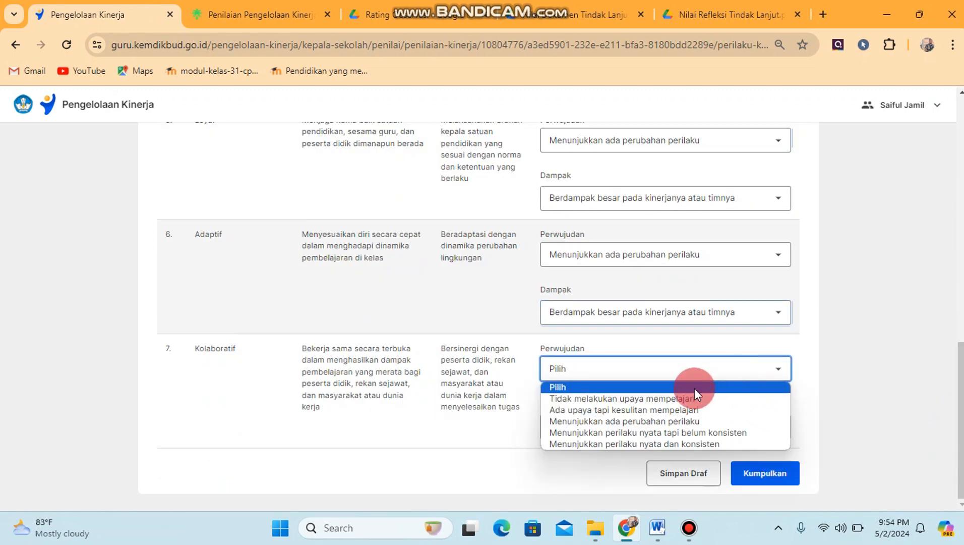
left_click(625, 420)
left_click(668, 426)
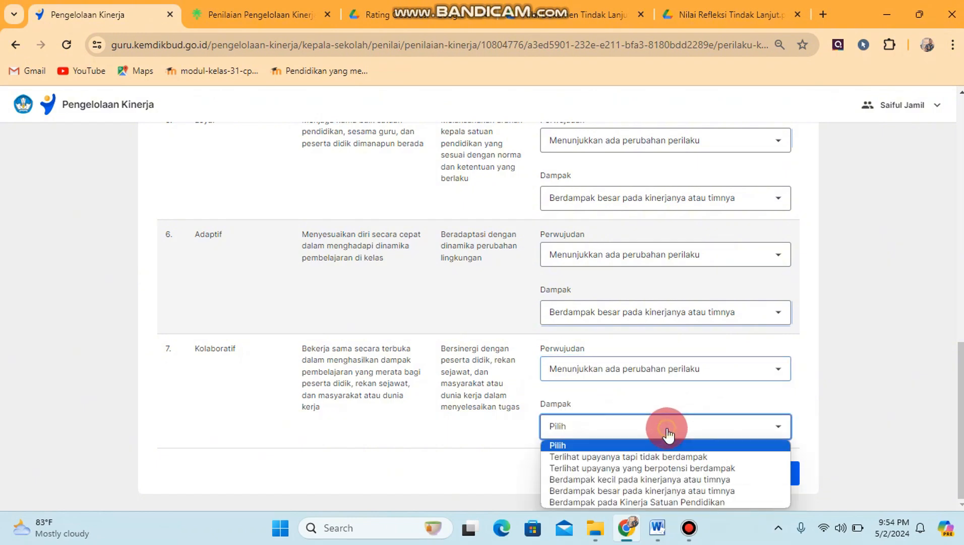
left_click(594, 489)
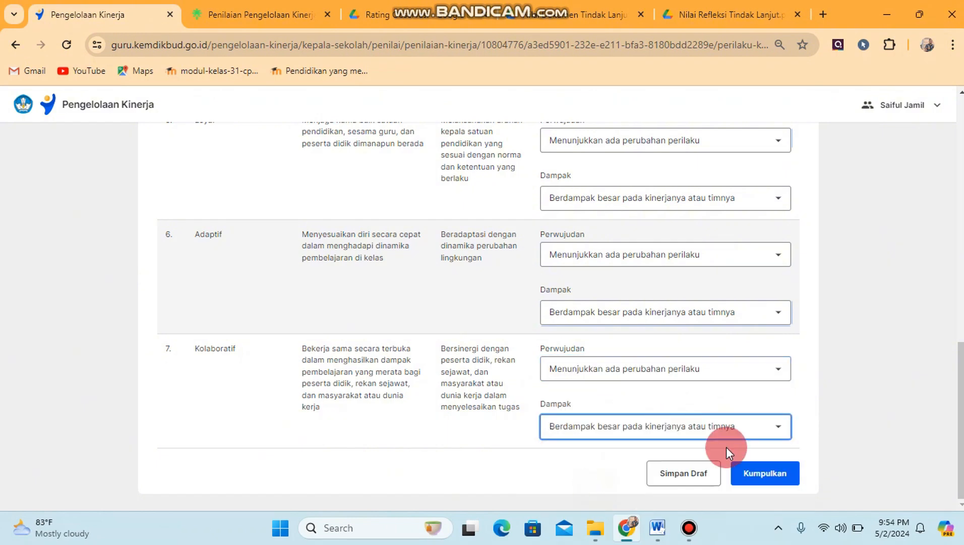
- Submit the completed Perilaku Kerja ratings, declaring that the scores are appropriate
left_click_drag(961, 425, 917, 433)
left_click(492, 365)
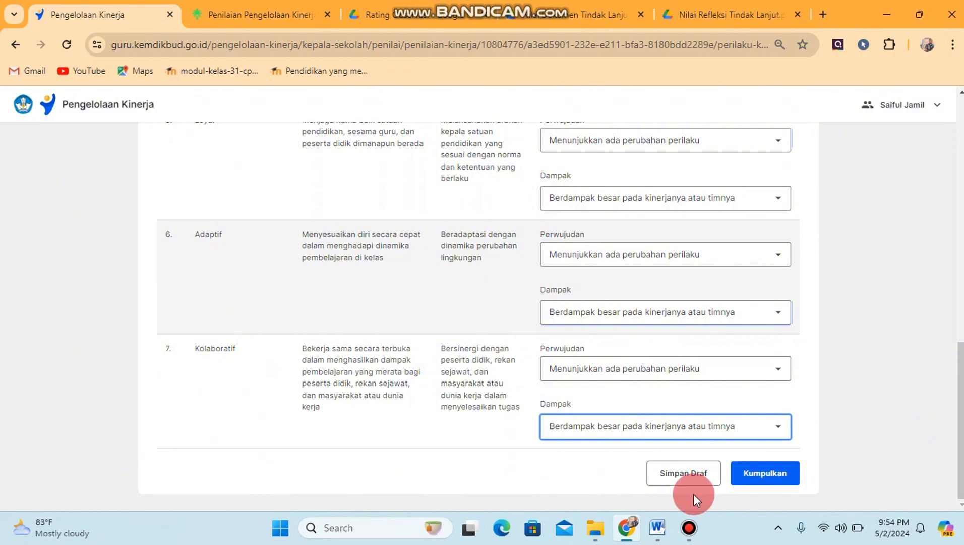
left_click(764, 474)
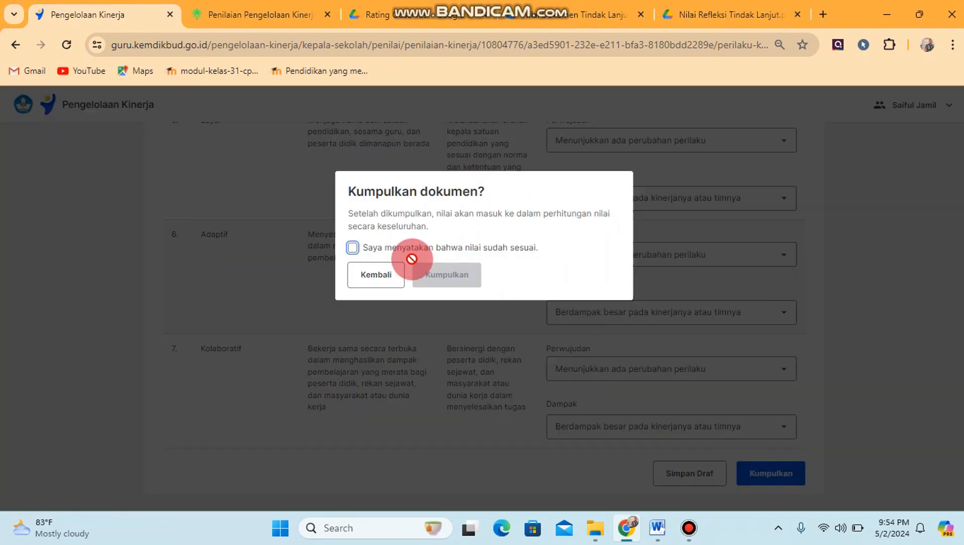
left_click(352, 247)
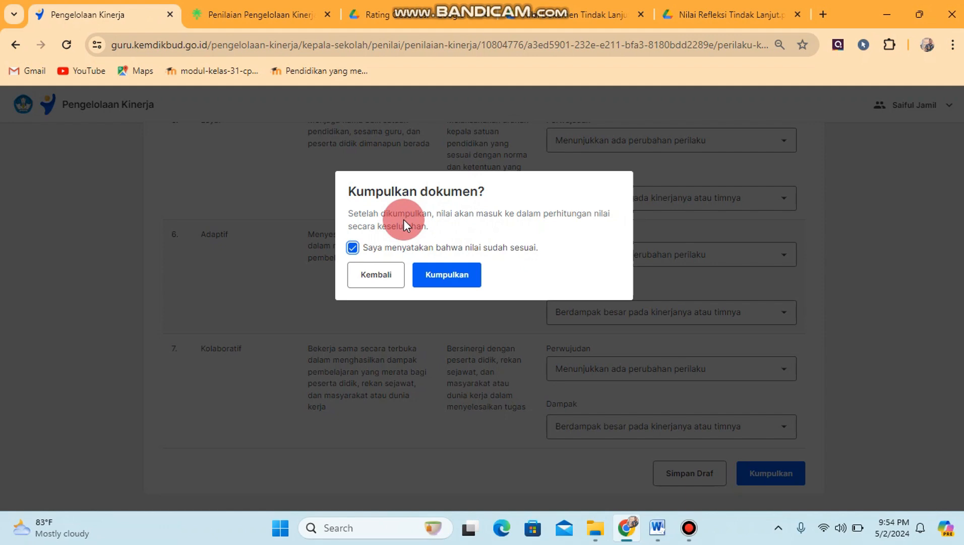
left_click(445, 274)
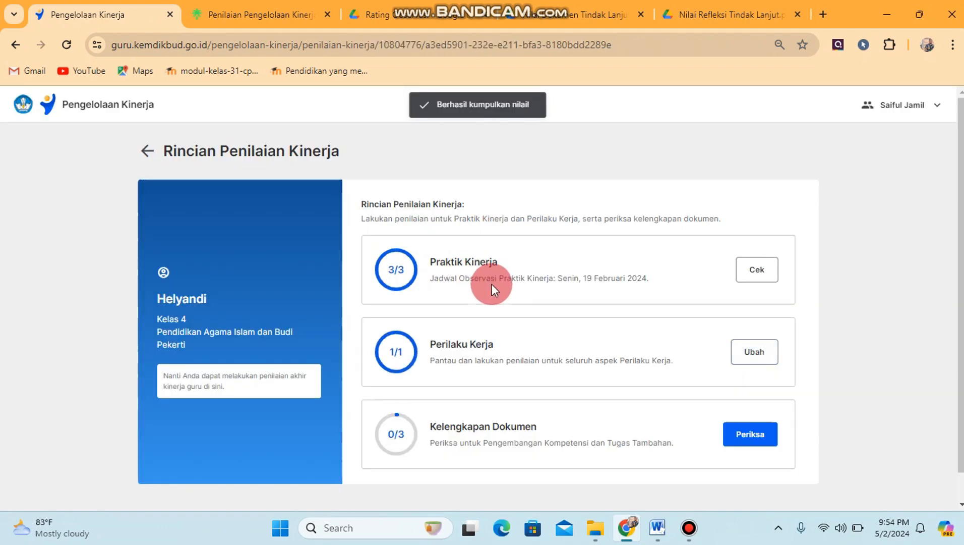
- Open the teacher's Kelengkapan Dokumen and review the document statuses under Pengembangan Kompetensi and Tugas Tambahan
left_click(744, 440)
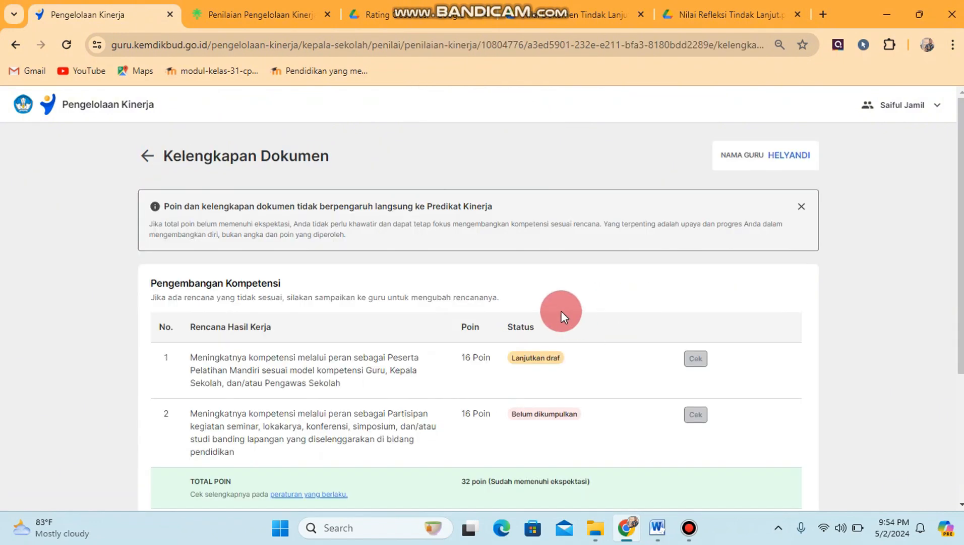
scroll(948, 383, "down", 4)
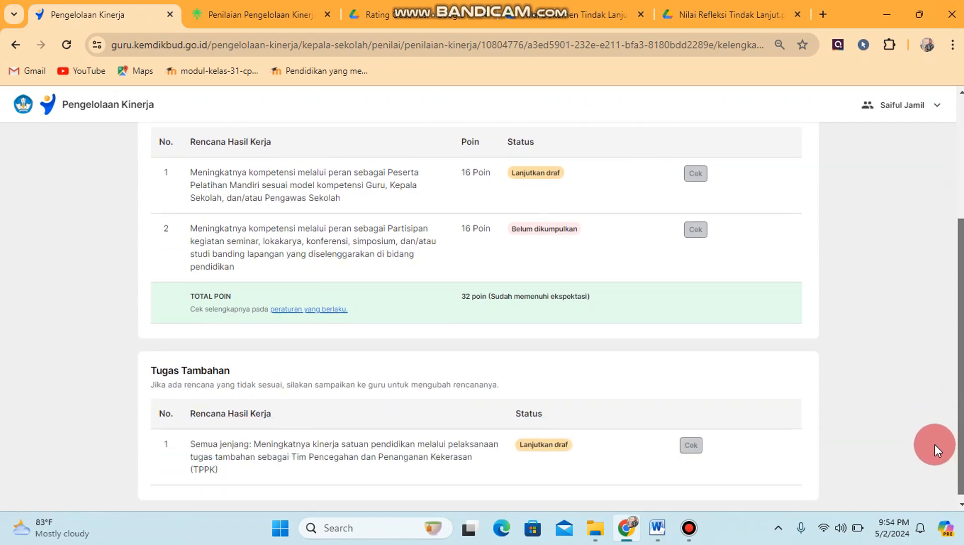
scroll(694, 391, "up", 4)
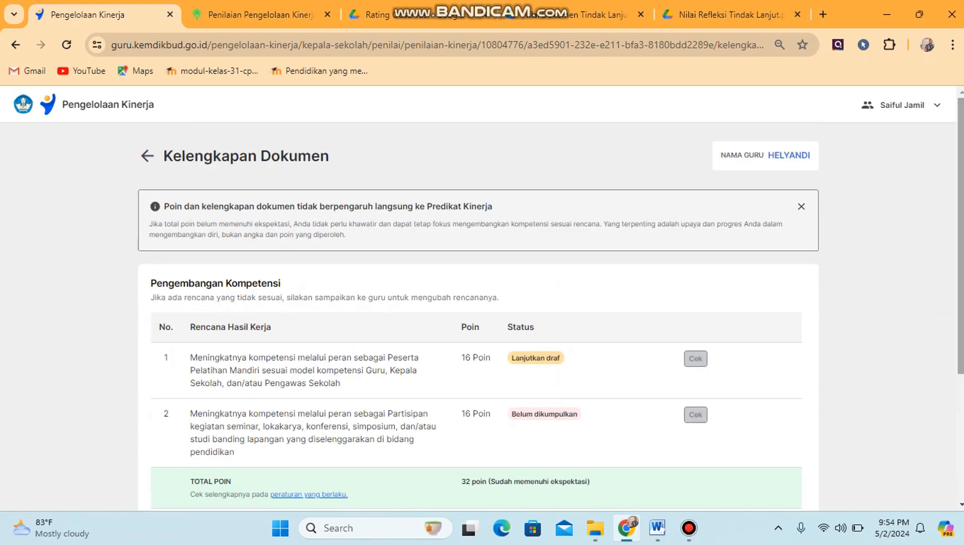
left_click(696, 358)
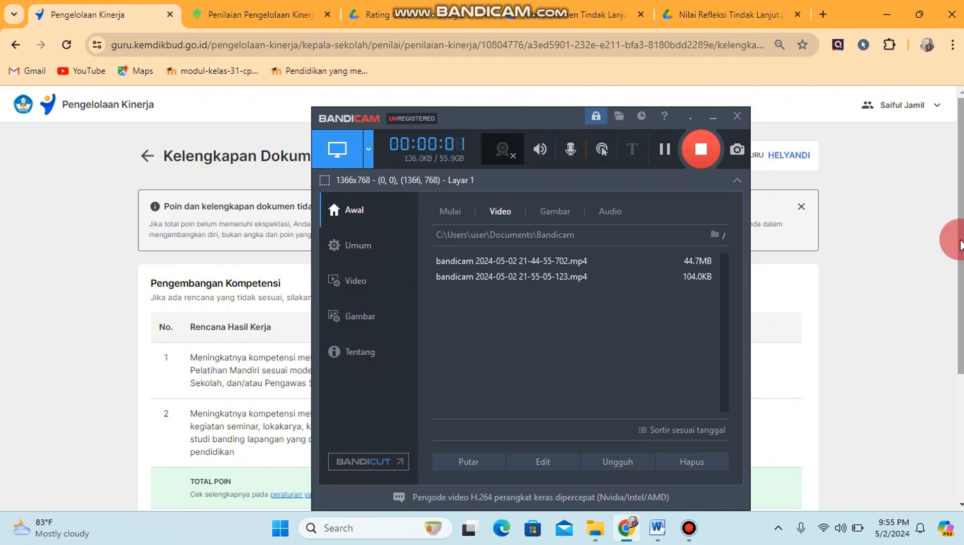
left_click(716, 117)
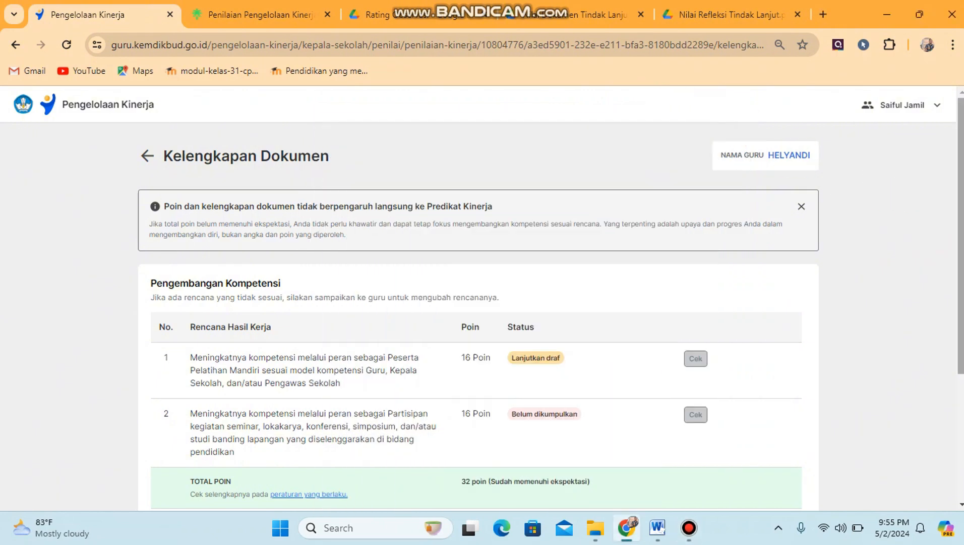
scroll(951, 250, "down", 1)
left_click_drag(951, 251, 951, 234)
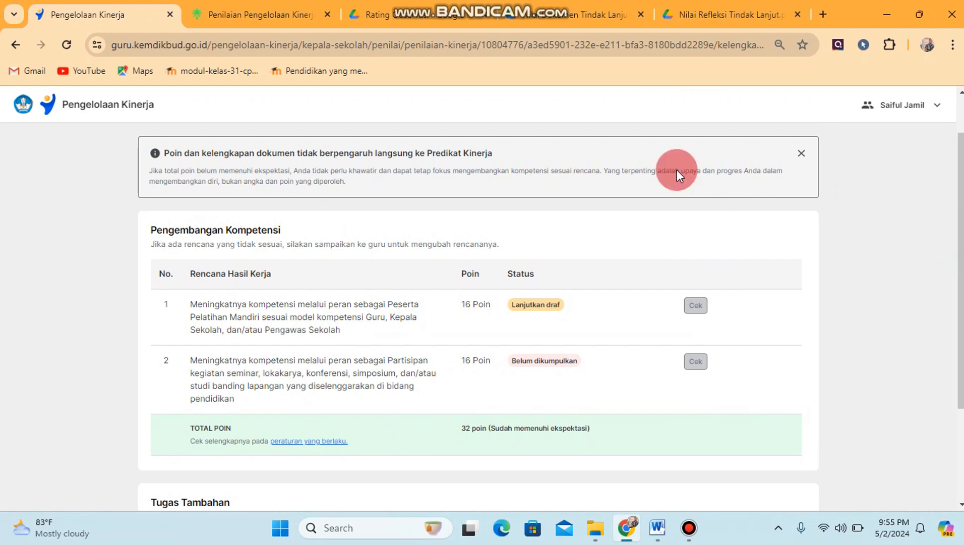
- Read the notice on how points relate to the Predikat Kinerja, and recheck which listed plans can be examined
left_click_drag(166, 153, 515, 162)
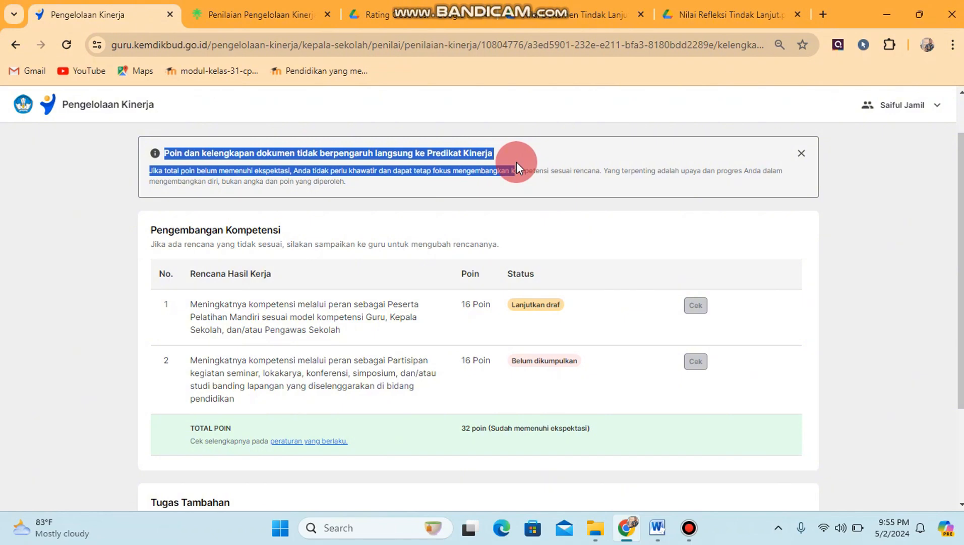
left_click(427, 163)
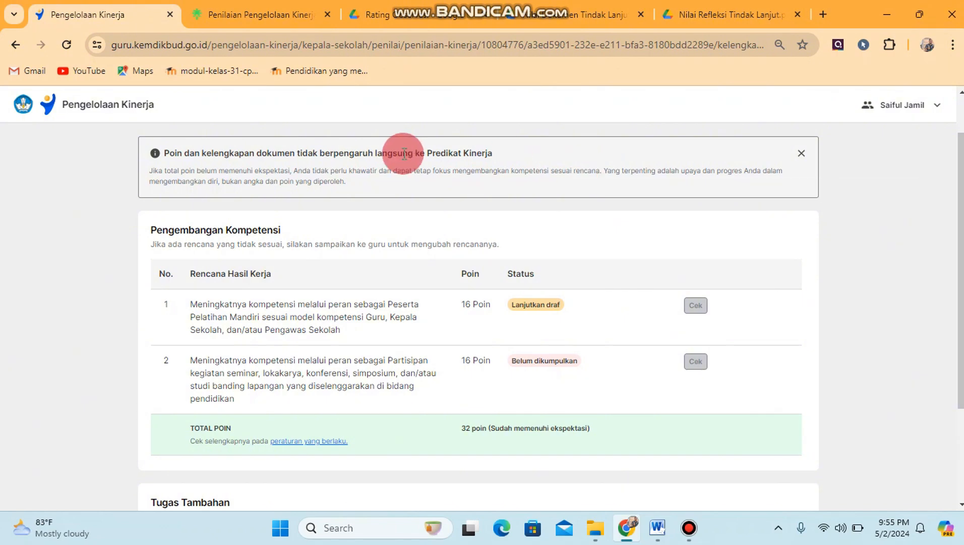
left_click_drag(225, 181, 392, 197)
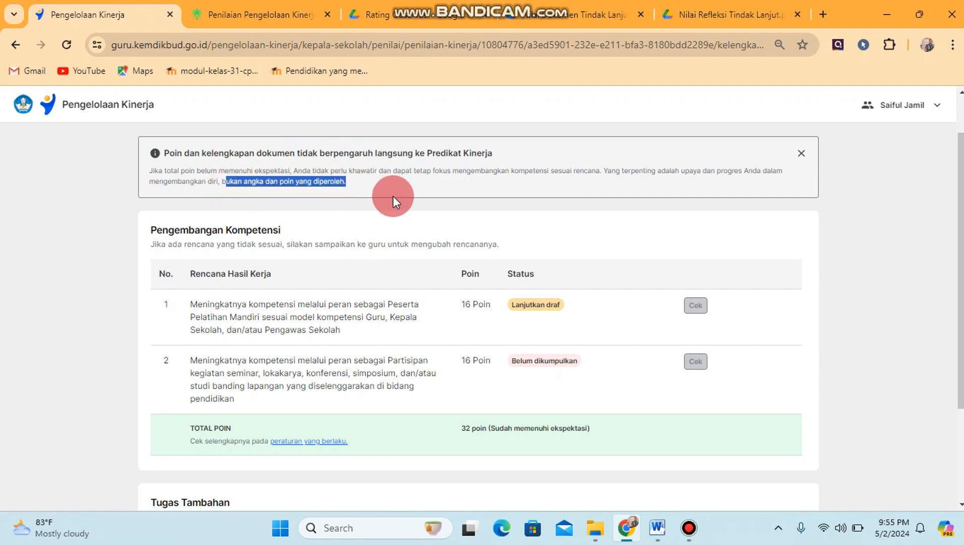
left_click(526, 311)
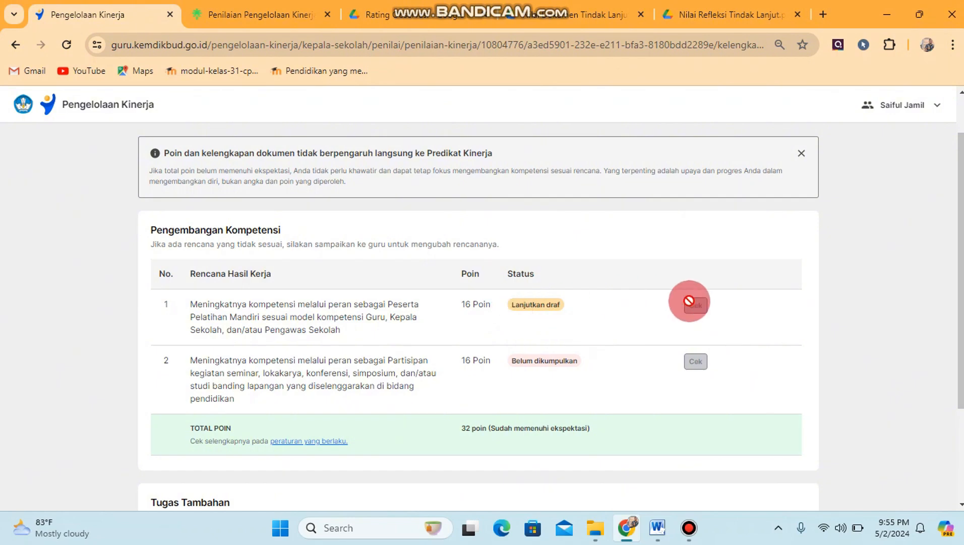
left_click_drag(962, 323, 928, 384)
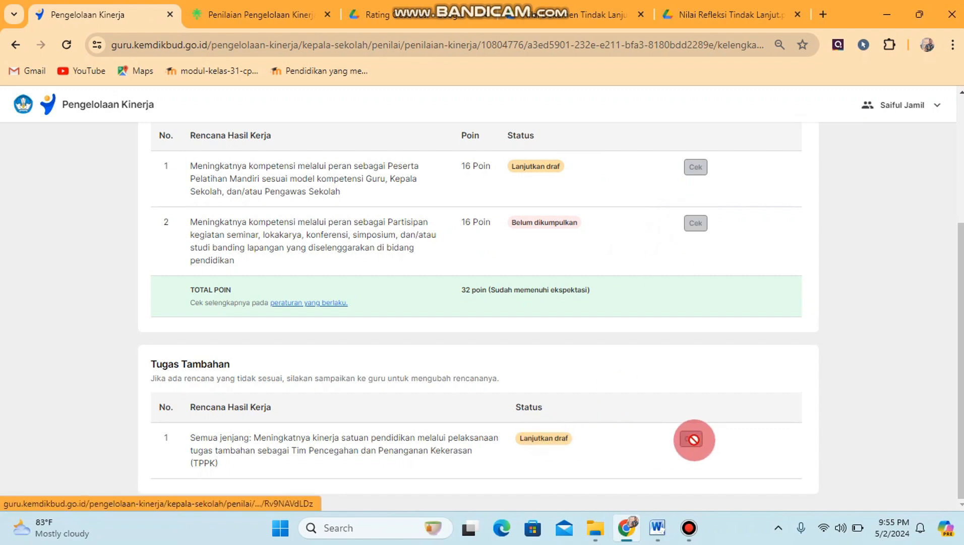
left_click_drag(962, 406, 962, 357)
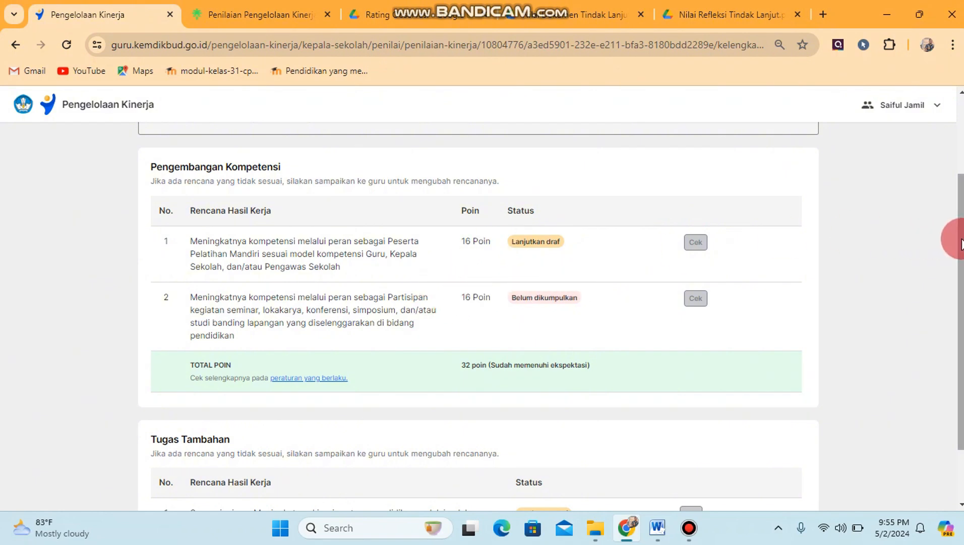
scroll(694, 275, "up", 2)
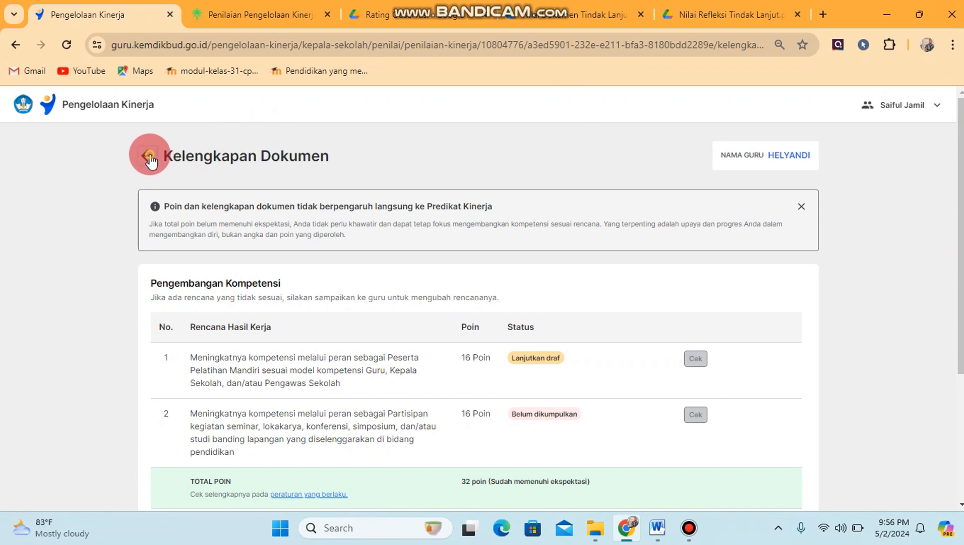
- Return to the Daftar Penilaian Kinerja and check the assessed teacher's Perilaku Kerja status
left_click(147, 156)
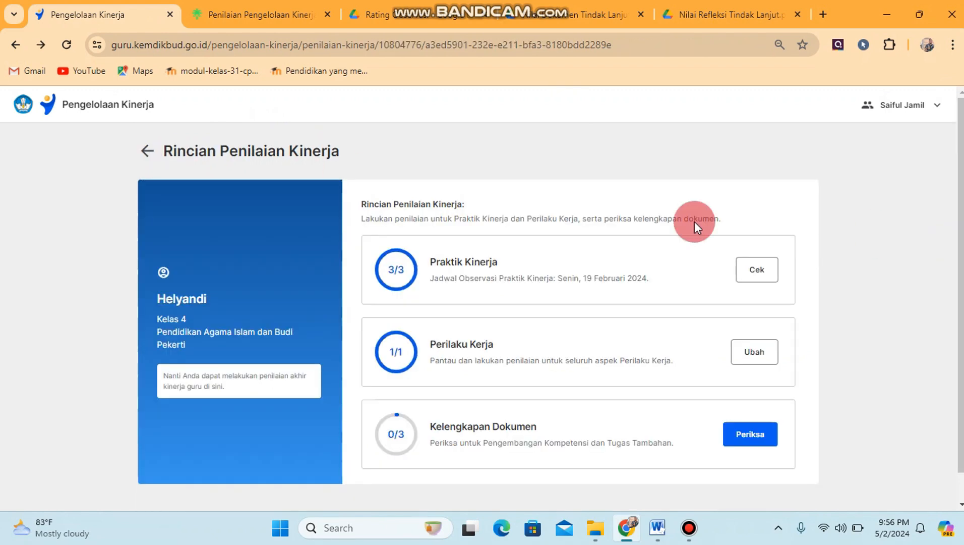
left_click(146, 154)
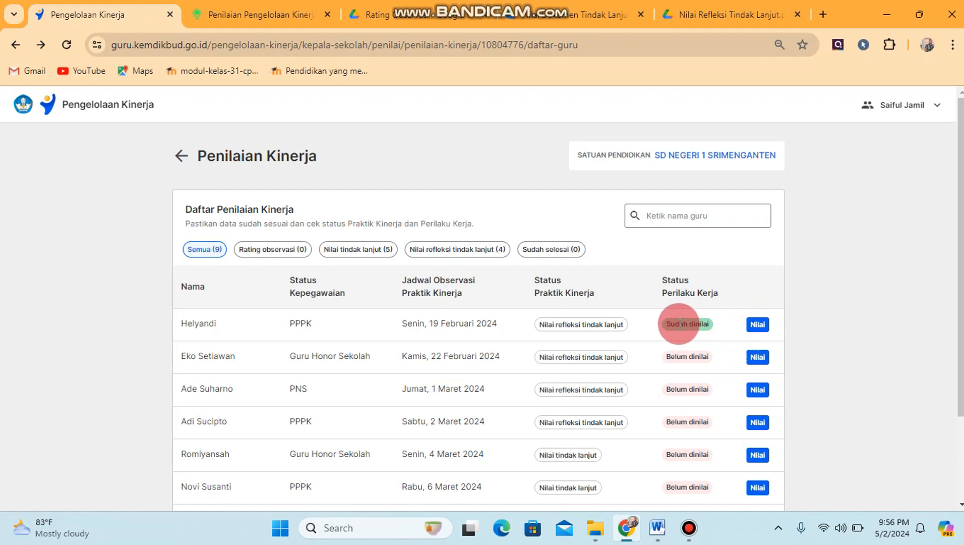
left_click_drag(679, 323, 718, 330)
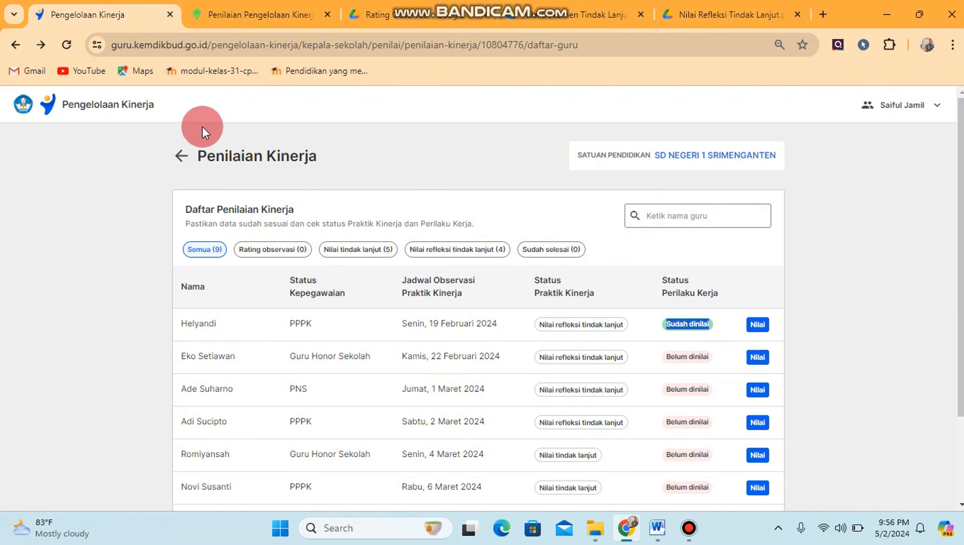
- Go back to the school's Penilaian Kinerja overview and read what Lakukan Penilaian Kinerja covers, including kelengkapan dokumen guru
left_click(180, 156)
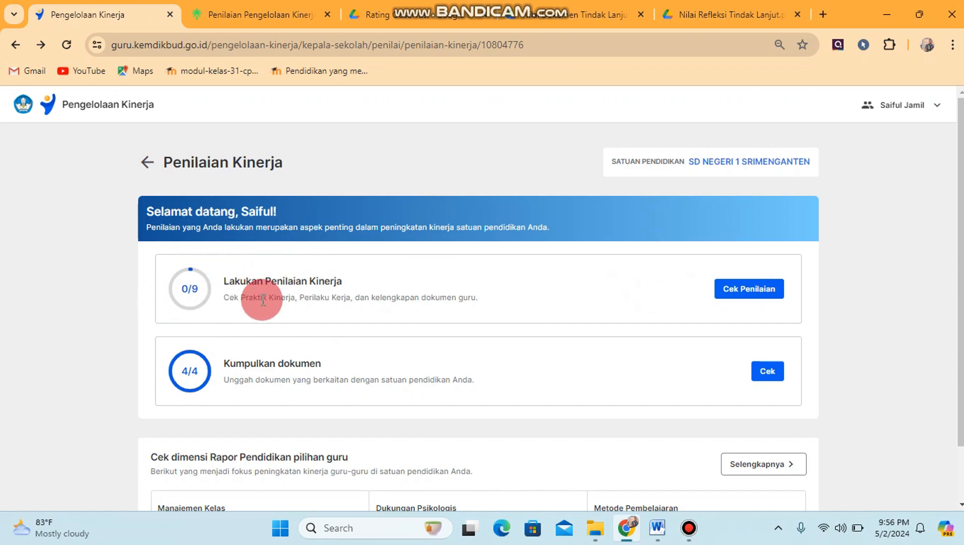
left_click_drag(240, 297, 480, 298)
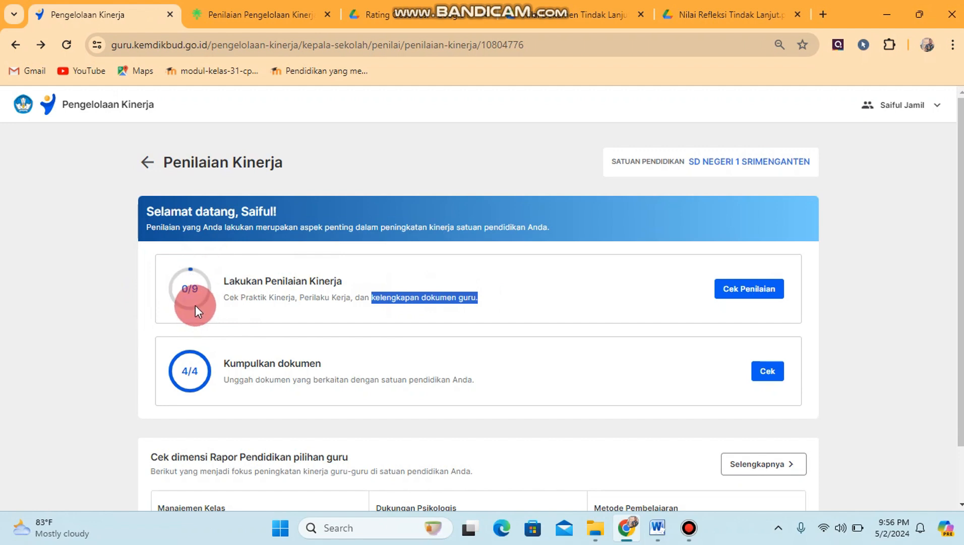
left_click(374, 301)
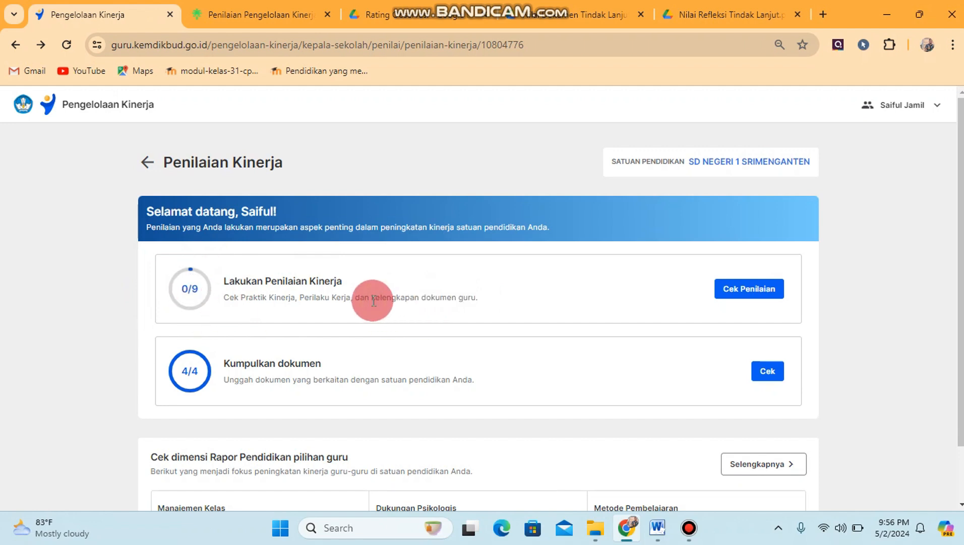
left_click_drag(373, 301, 479, 297)
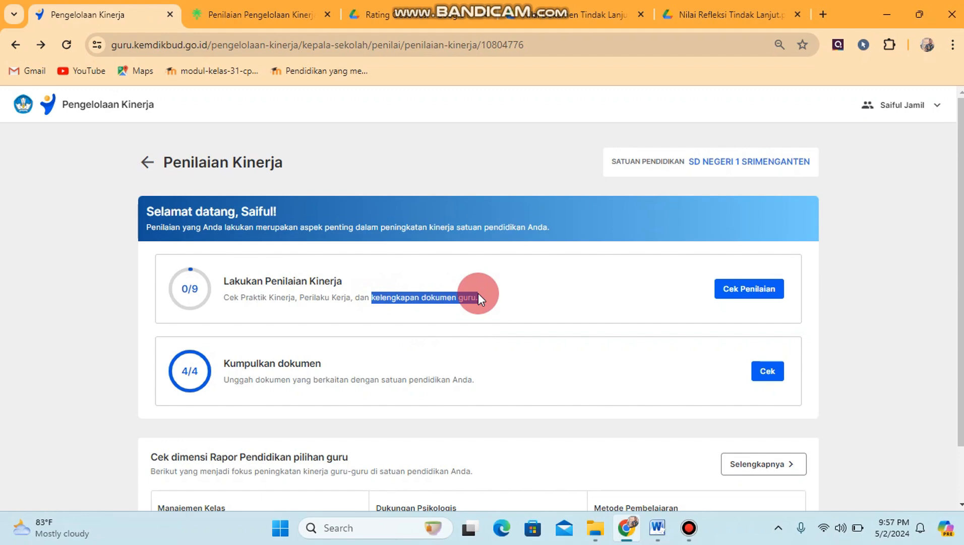
- Return to the Pejabat Penilai Kinerja start page, reopen the school's teacher assessment list and review all teachers' statuses
left_click(146, 162)
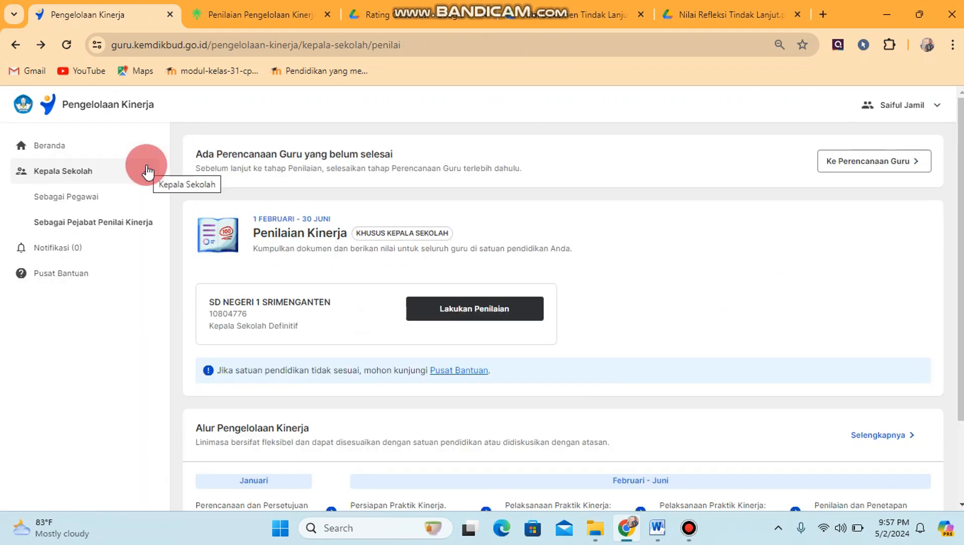
left_click(458, 308)
left_click(732, 292)
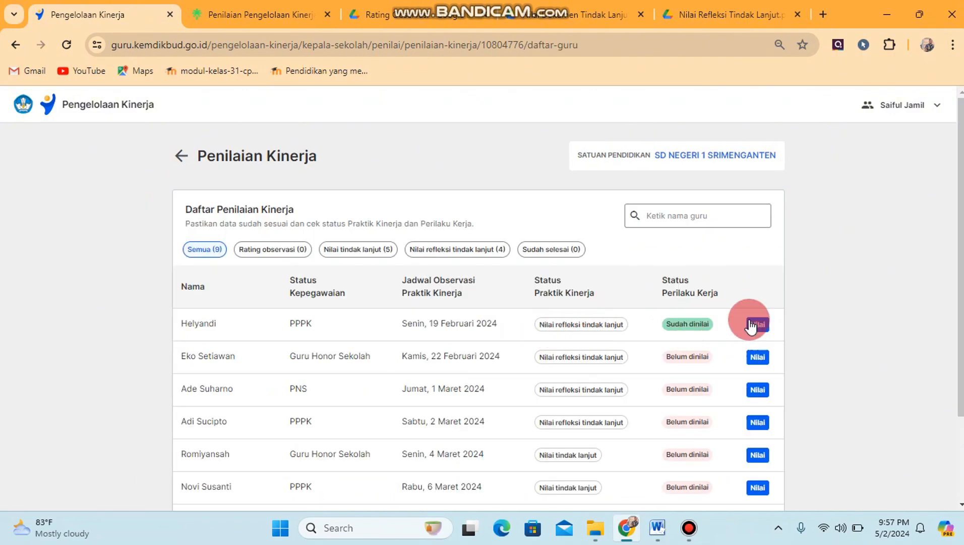
left_click_drag(960, 304, 951, 381)
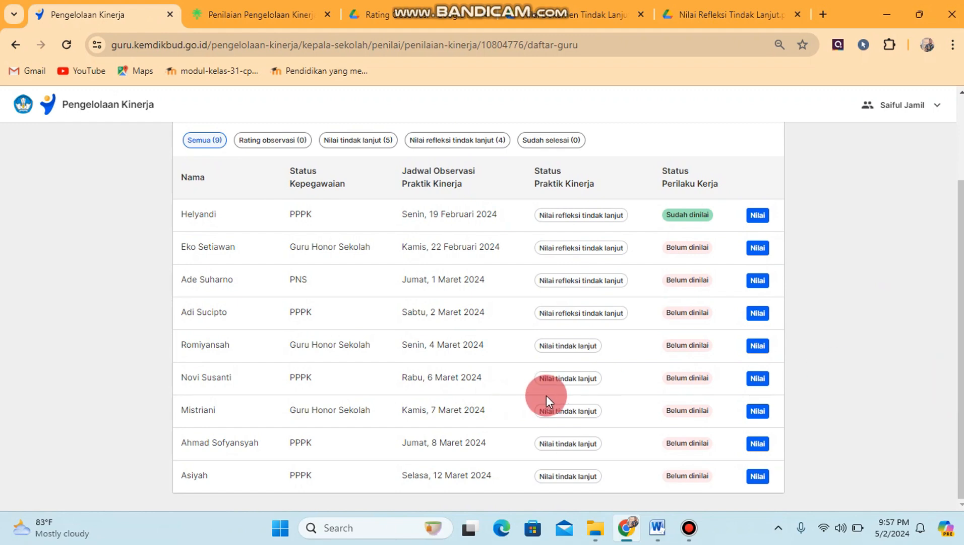
- Open the Praktik Kinerja assessment of the teacher scheduled for Senin, 4 Maret 2024, and review its Pelaksanaan Observasi section
left_click(757, 346)
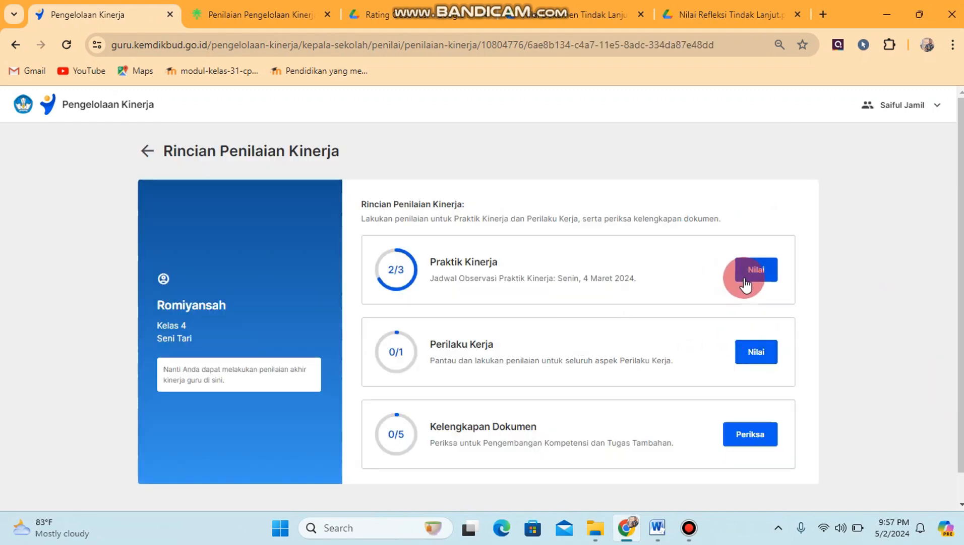
left_click(746, 282)
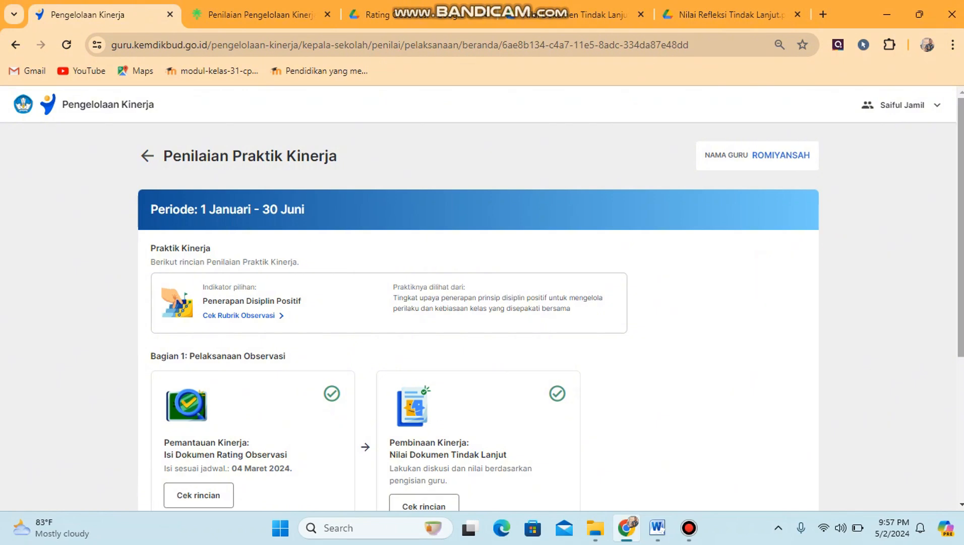
scroll(947, 338, "down", 5)
scroll(936, 365, "up", 2)
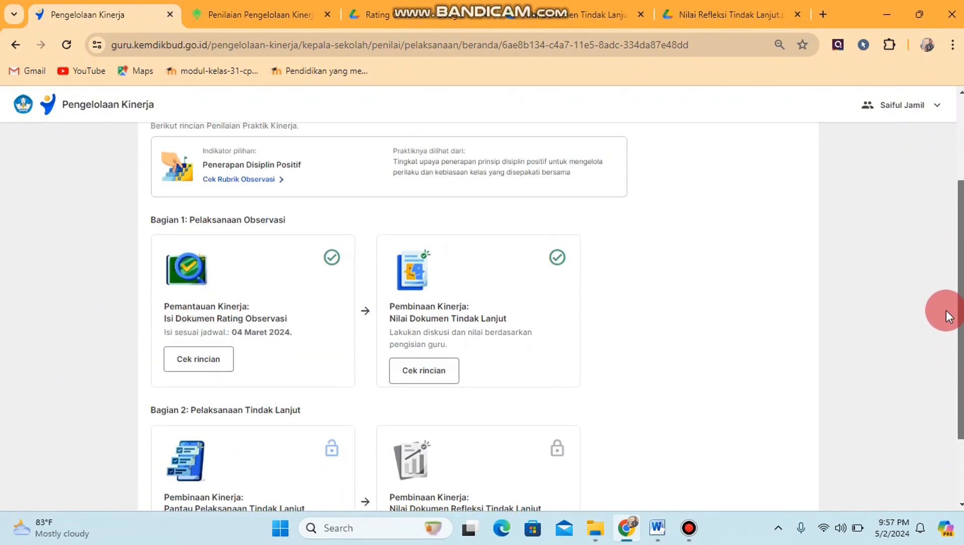
left_click_drag(192, 220, 314, 224)
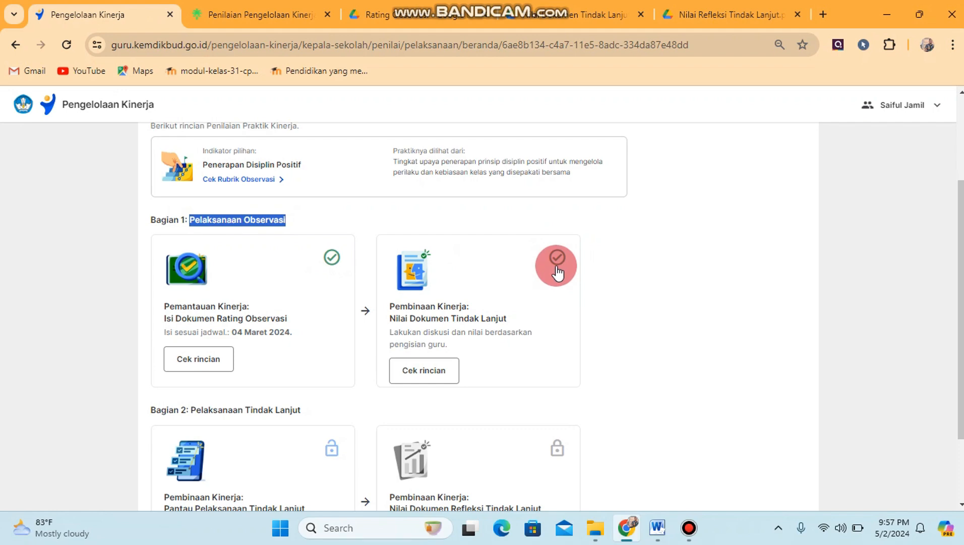
- Review the Pelaksanaan Tindak Lanjut section of this teacher's Praktik Kinerja assessment and return to the Daftar Penilaian Kinerja
scroll(953, 353, "down", 2)
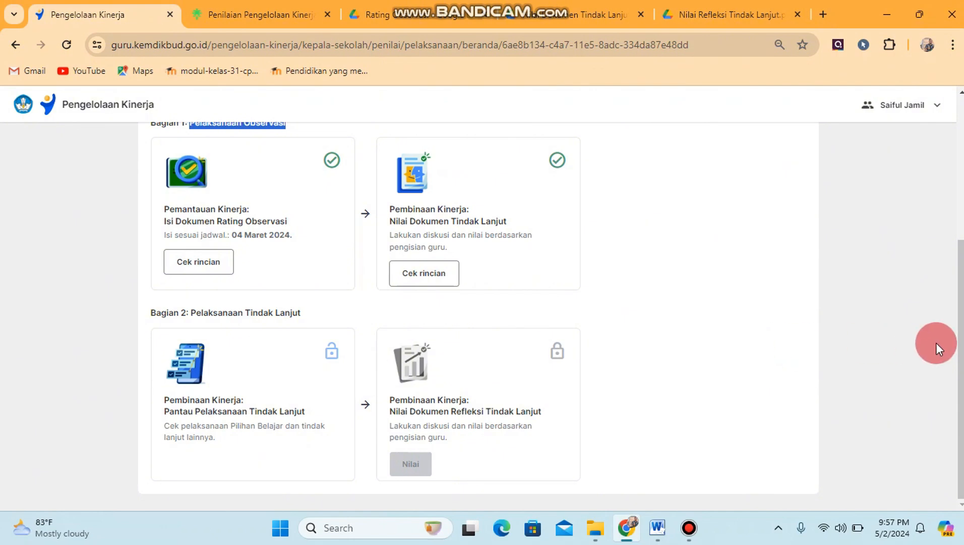
left_click_drag(960, 298, 958, 164)
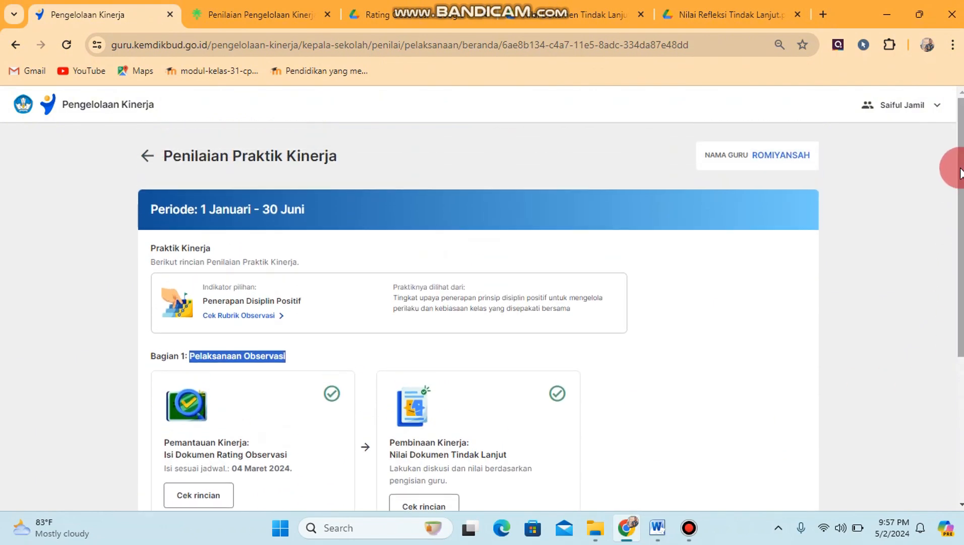
left_click(146, 157)
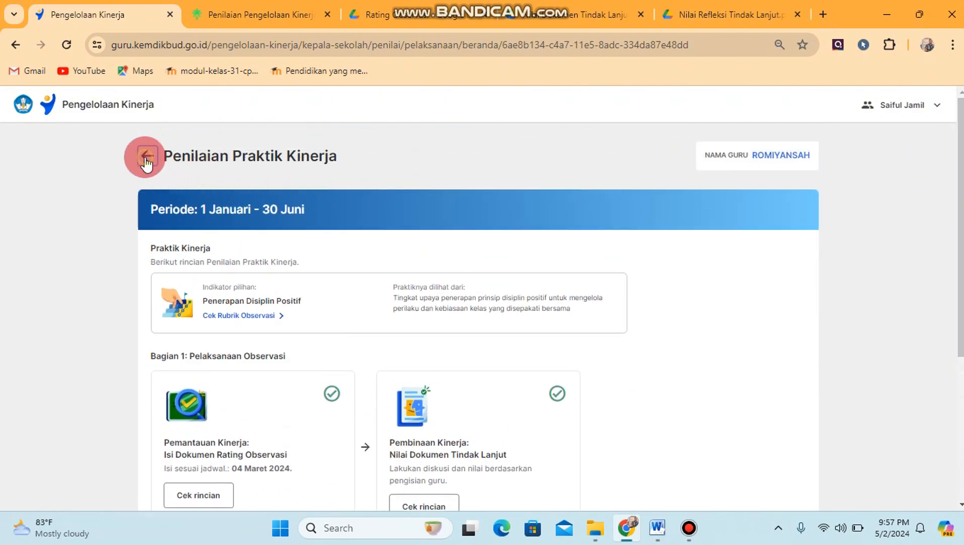
left_click(146, 160)
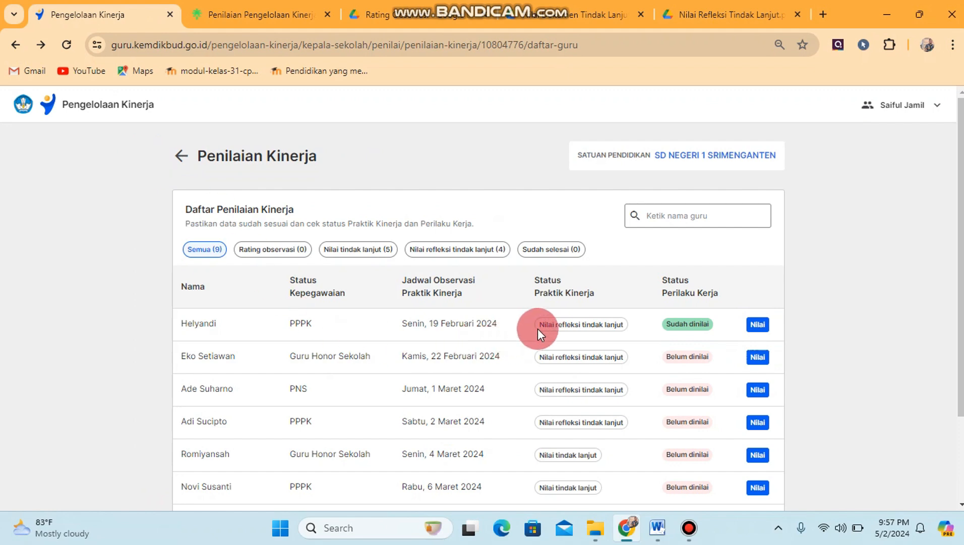
- Open the assessment details of the teacher scheduled for Senin, 19 Februari 2024, and check Praktik Kinerja, Perilaku Kerja and Kelengkapan Dokumen
left_click_drag(542, 326, 628, 330)
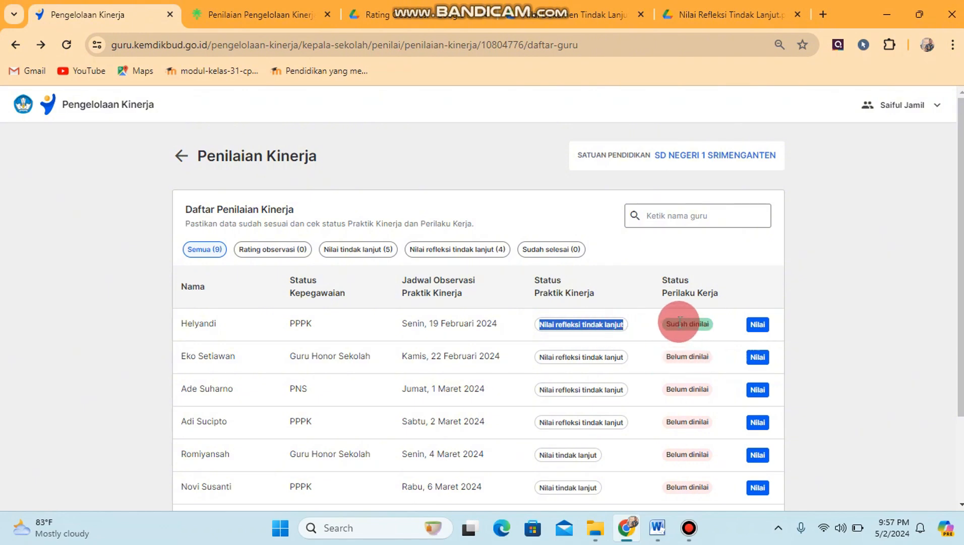
left_click(758, 324)
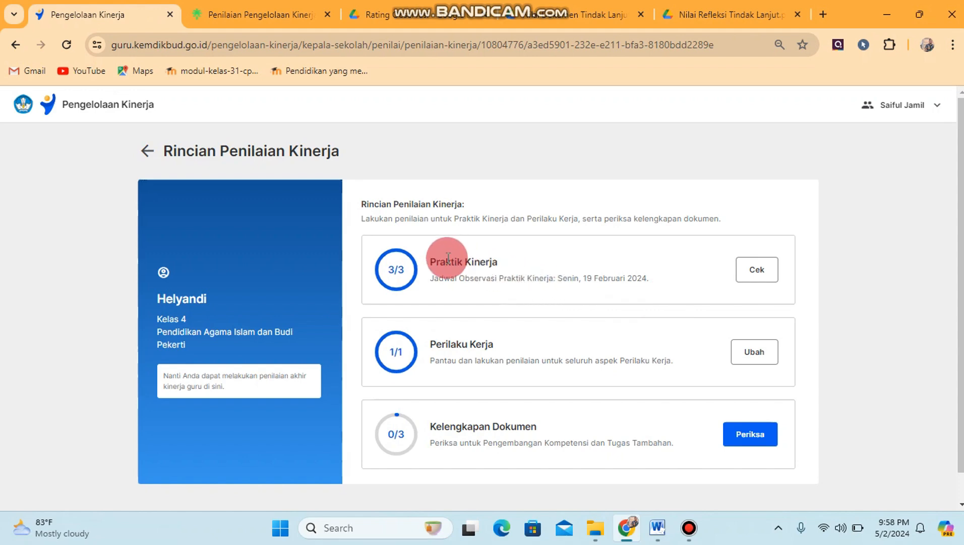
left_click_drag(430, 261, 511, 267)
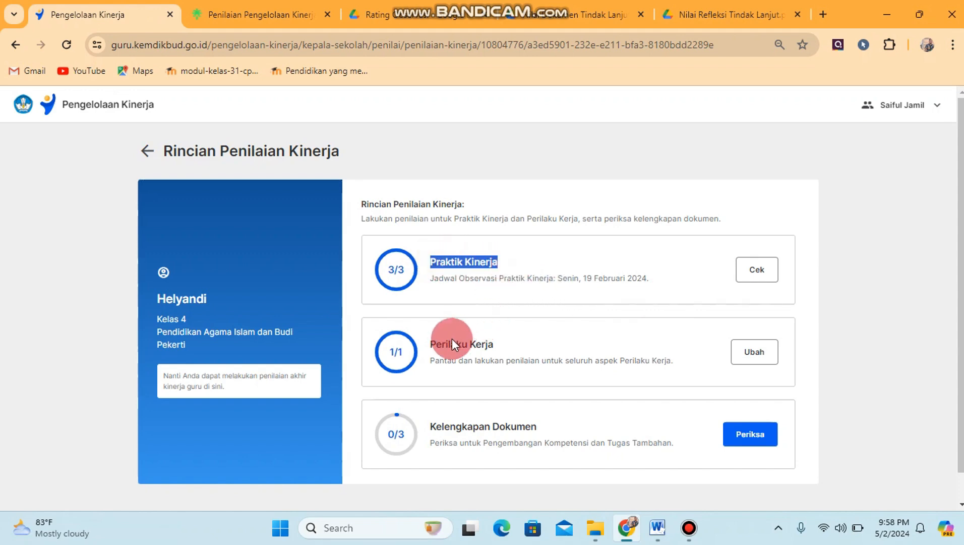
left_click_drag(429, 341, 494, 348)
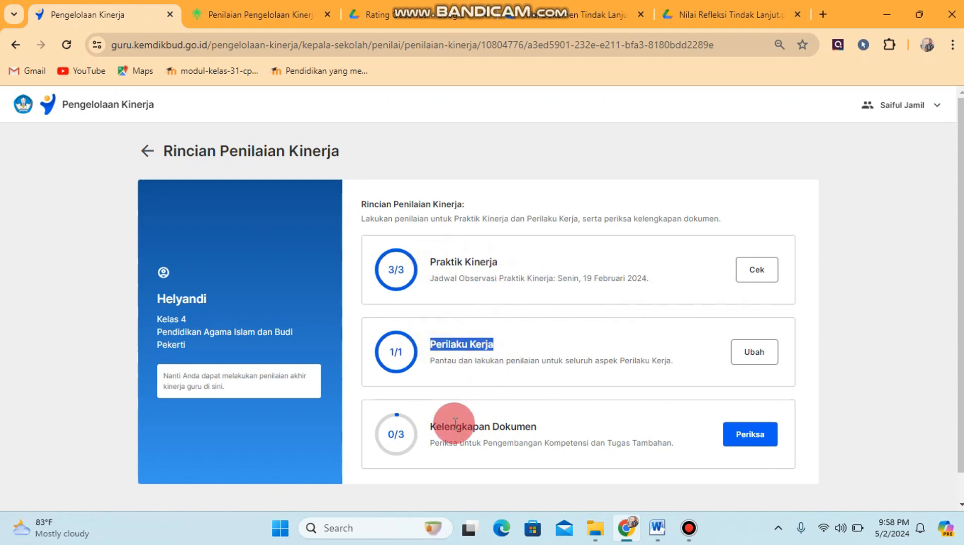
left_click_drag(429, 422, 555, 428)
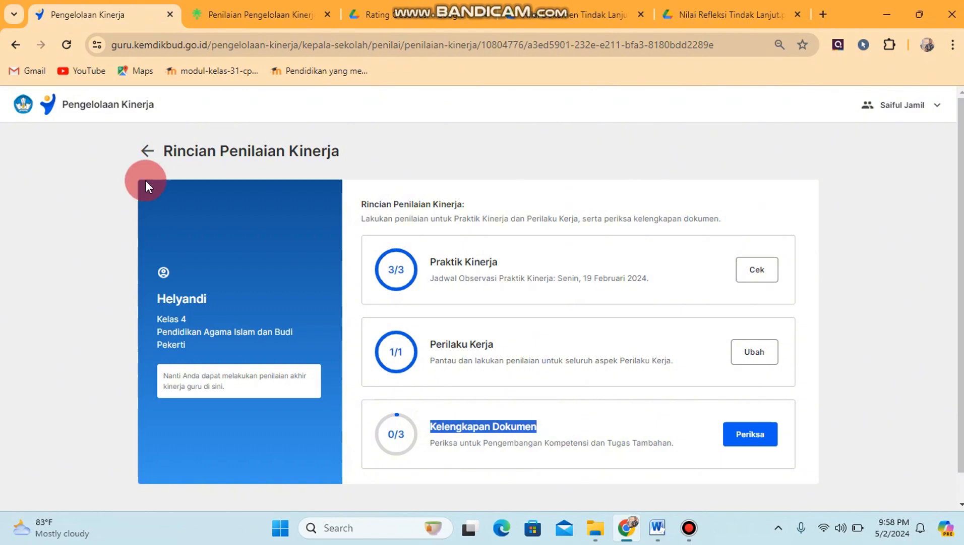
- Leave the teacher's Rincian Penilaian Kinerja and go back through the teacher list to the Pejabat Penilai Kinerja start page
left_click(146, 151)
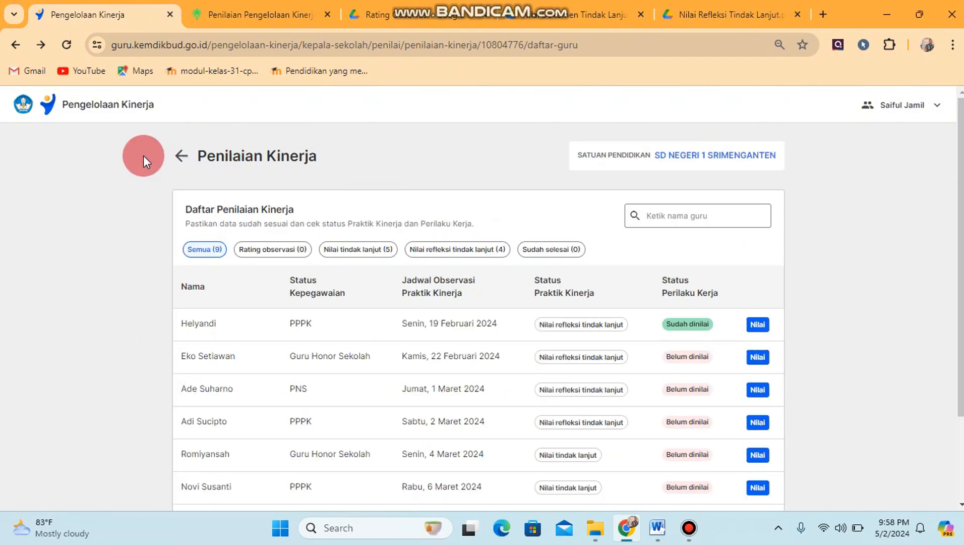
left_click(174, 158)
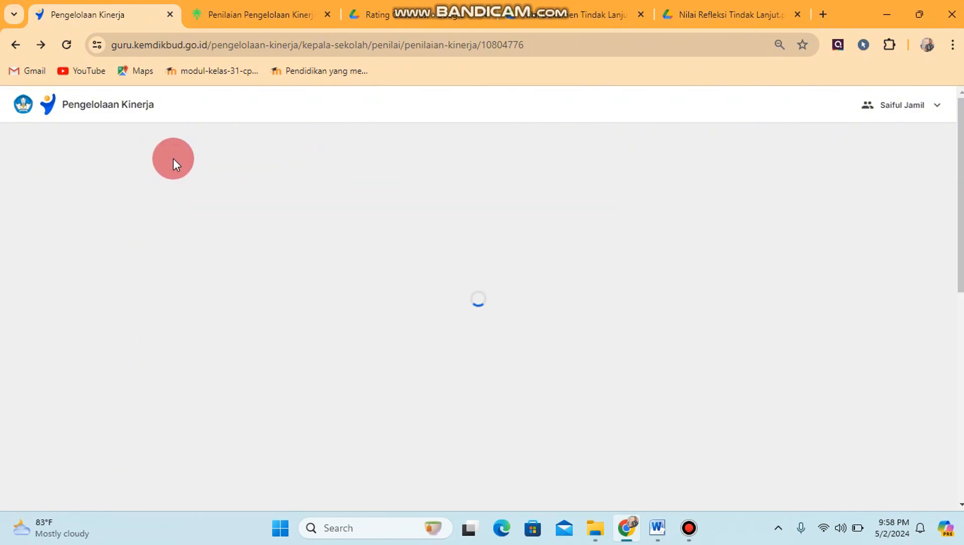
left_click(142, 162)
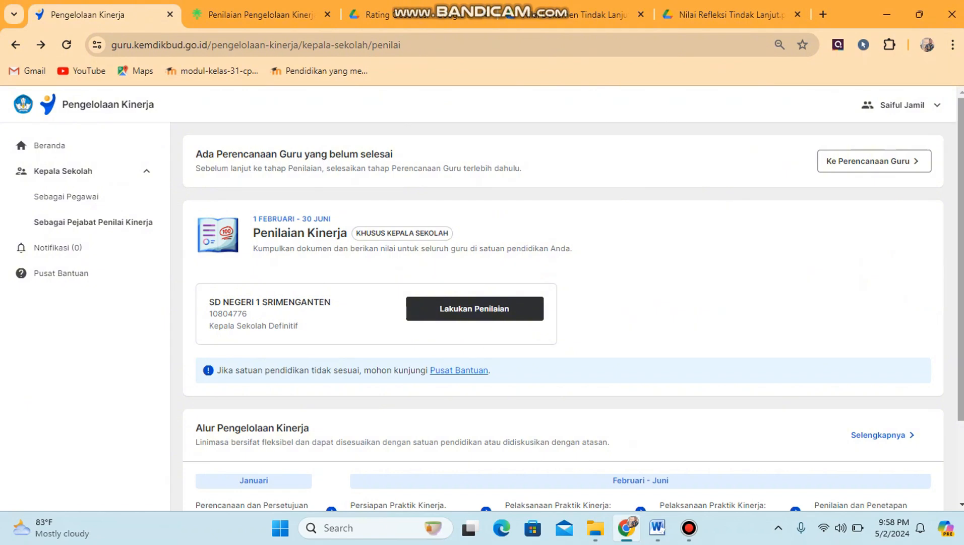
mouse_move(961, 308)
left_mouse_down()
mouse_move(961, 386)
mouse_move(961, 308)
left_mouse_up()
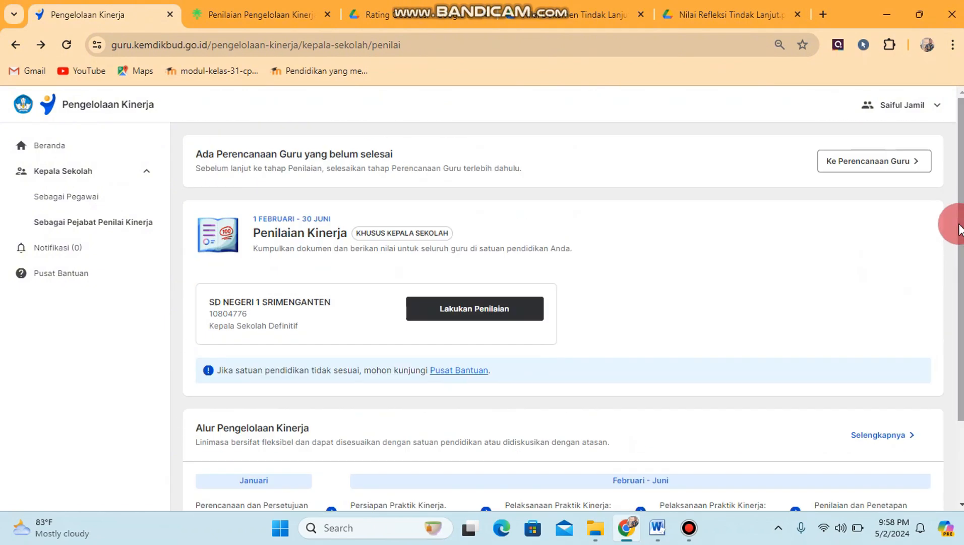